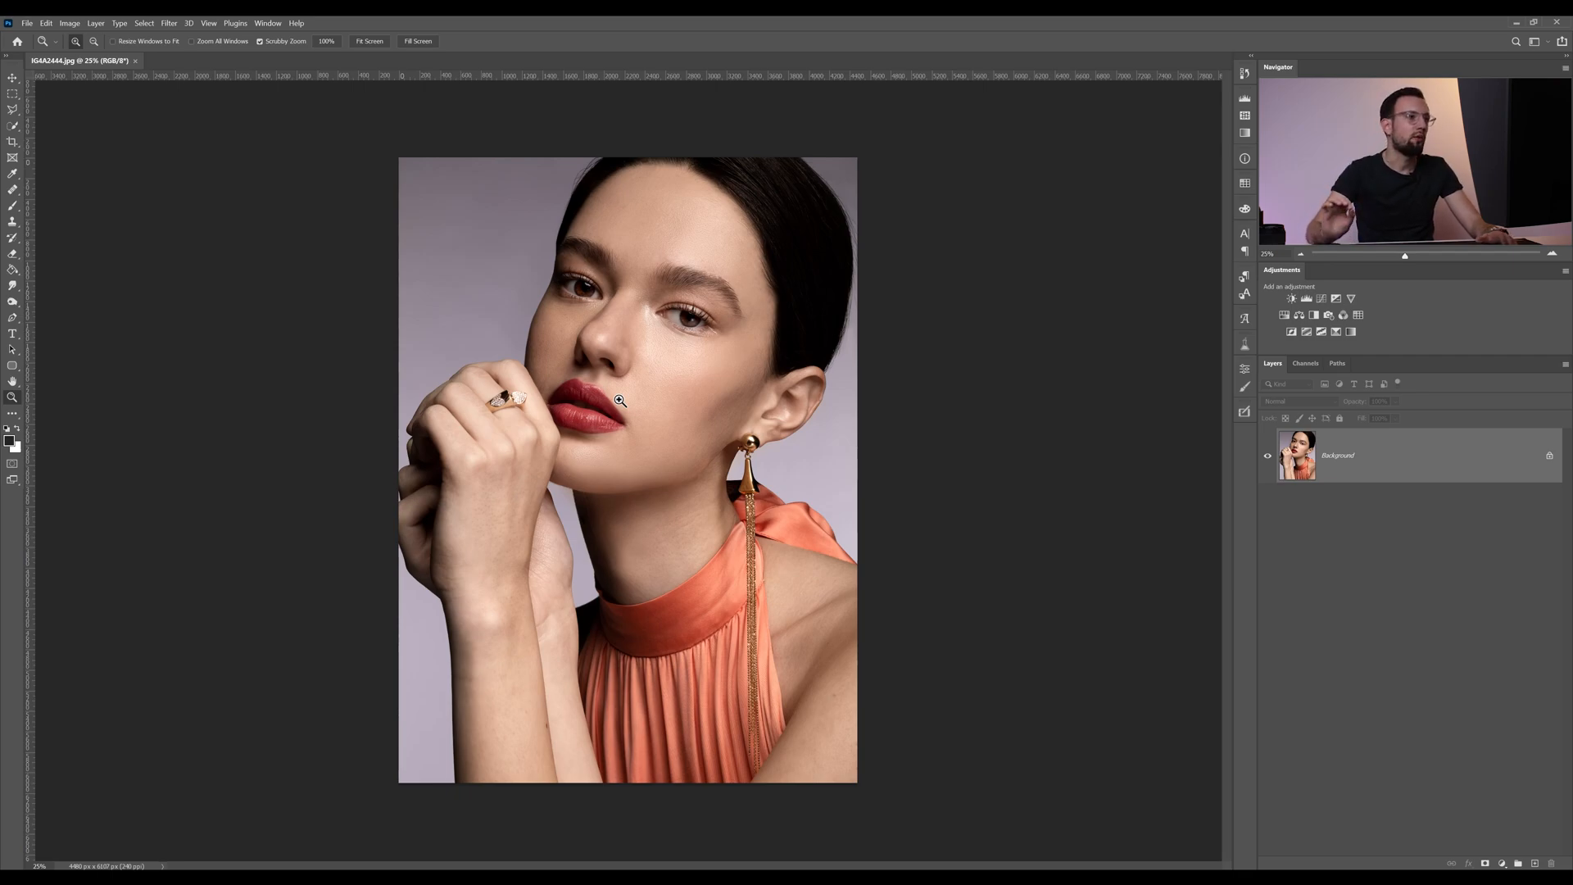
{"action": "left_click", "coordinate": [620, 401]}
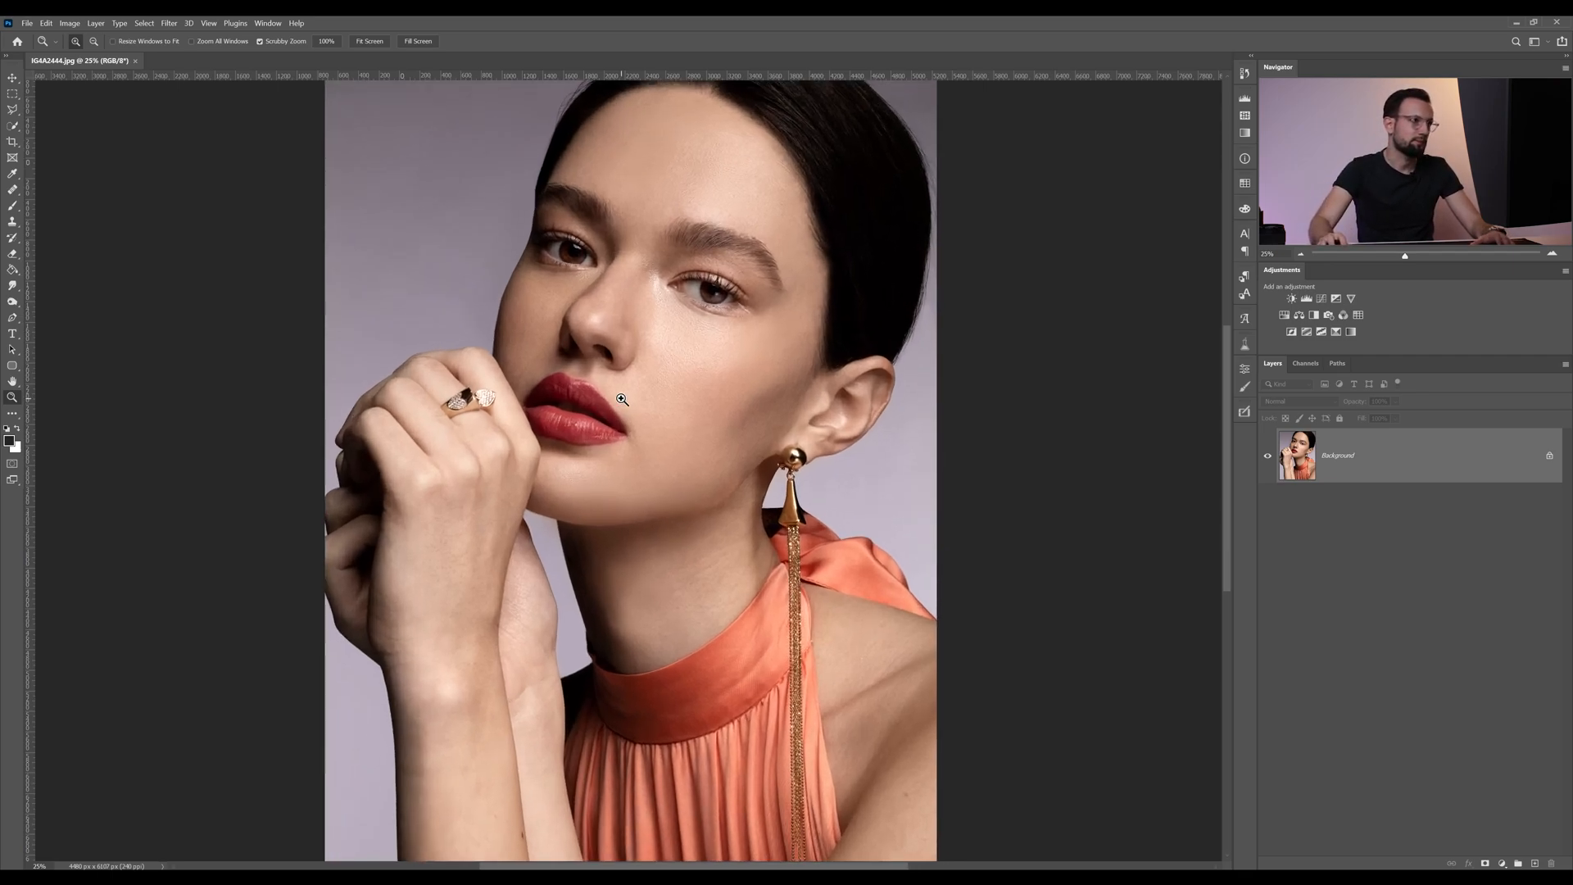
{"action": "left_click_drag", "start_coordinate": [688, 414], "coordinate": [706, 465]}
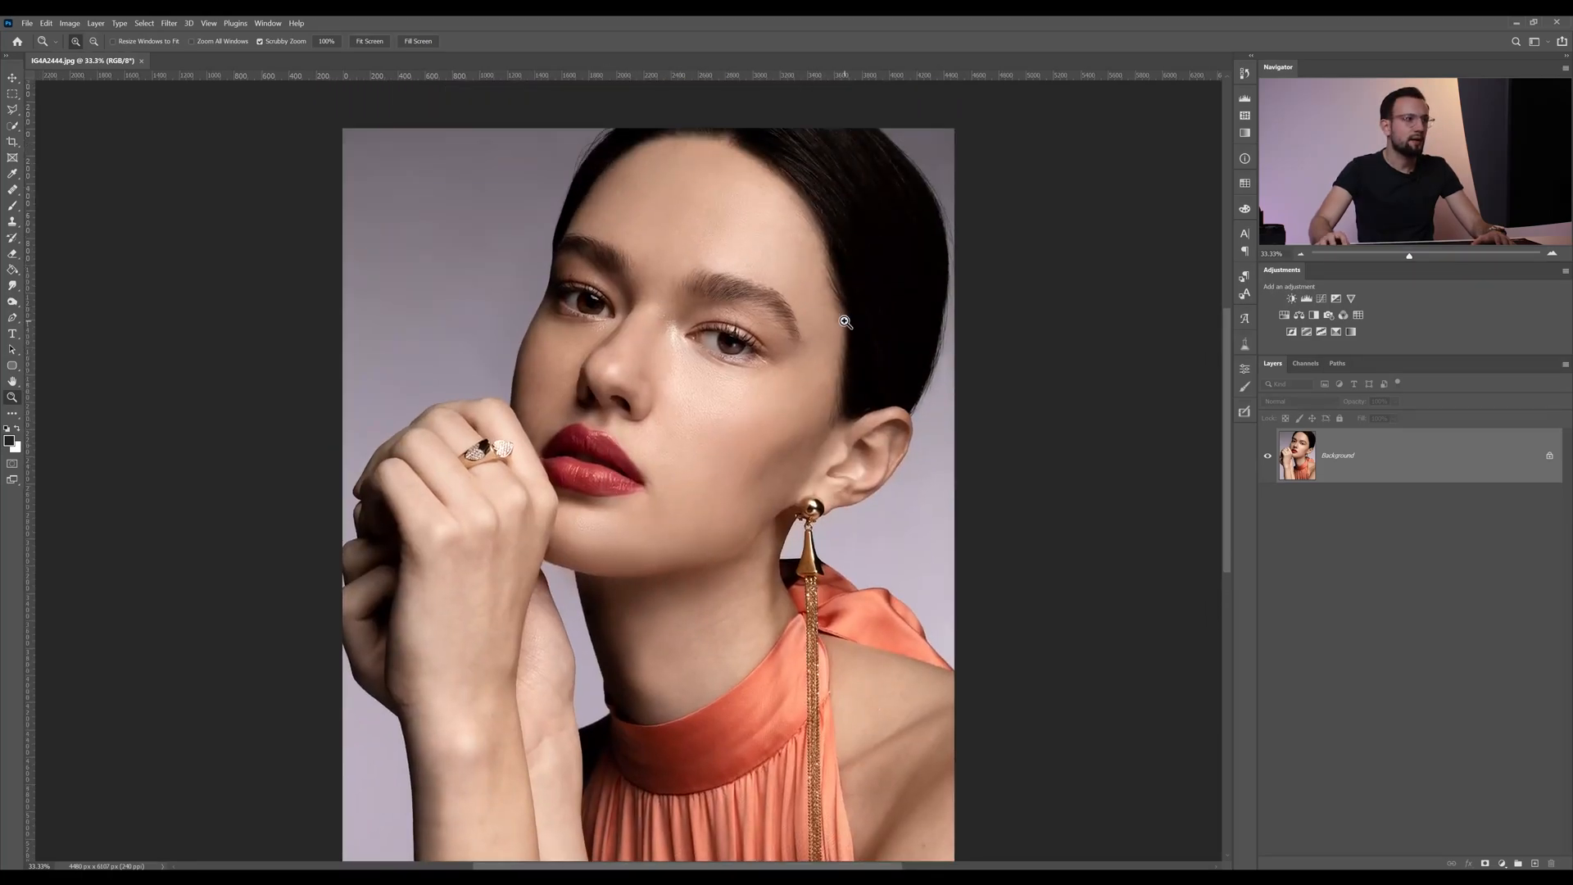
{"action": "scroll", "coordinate": [844, 451], "scroll_direction": "down", "scroll_amount": 2}
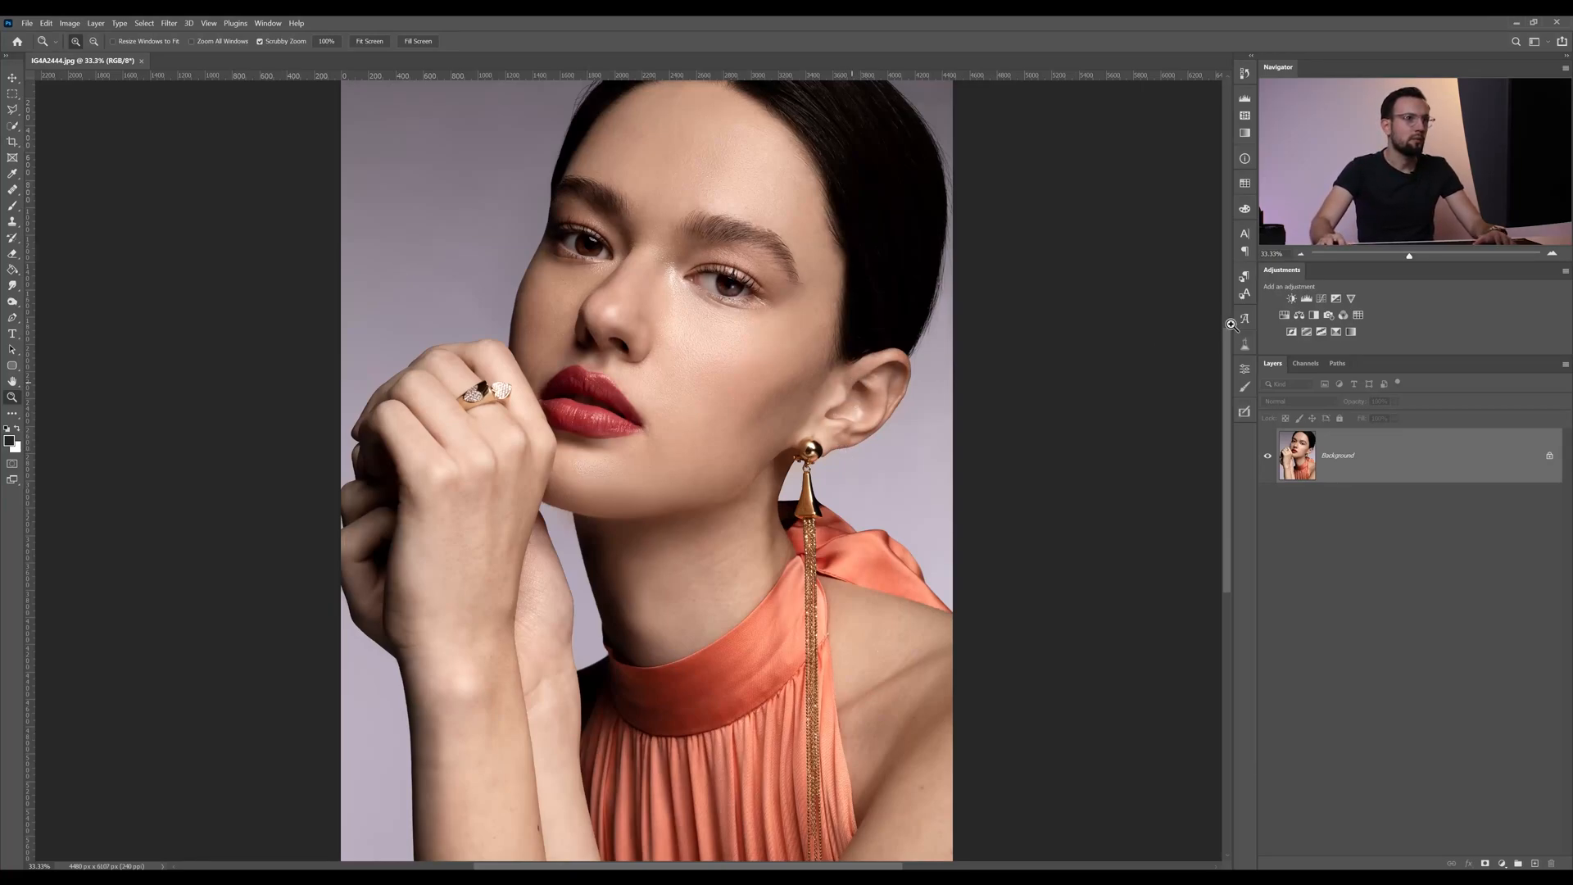
{"action": "left_click", "coordinate": [1322, 299]}
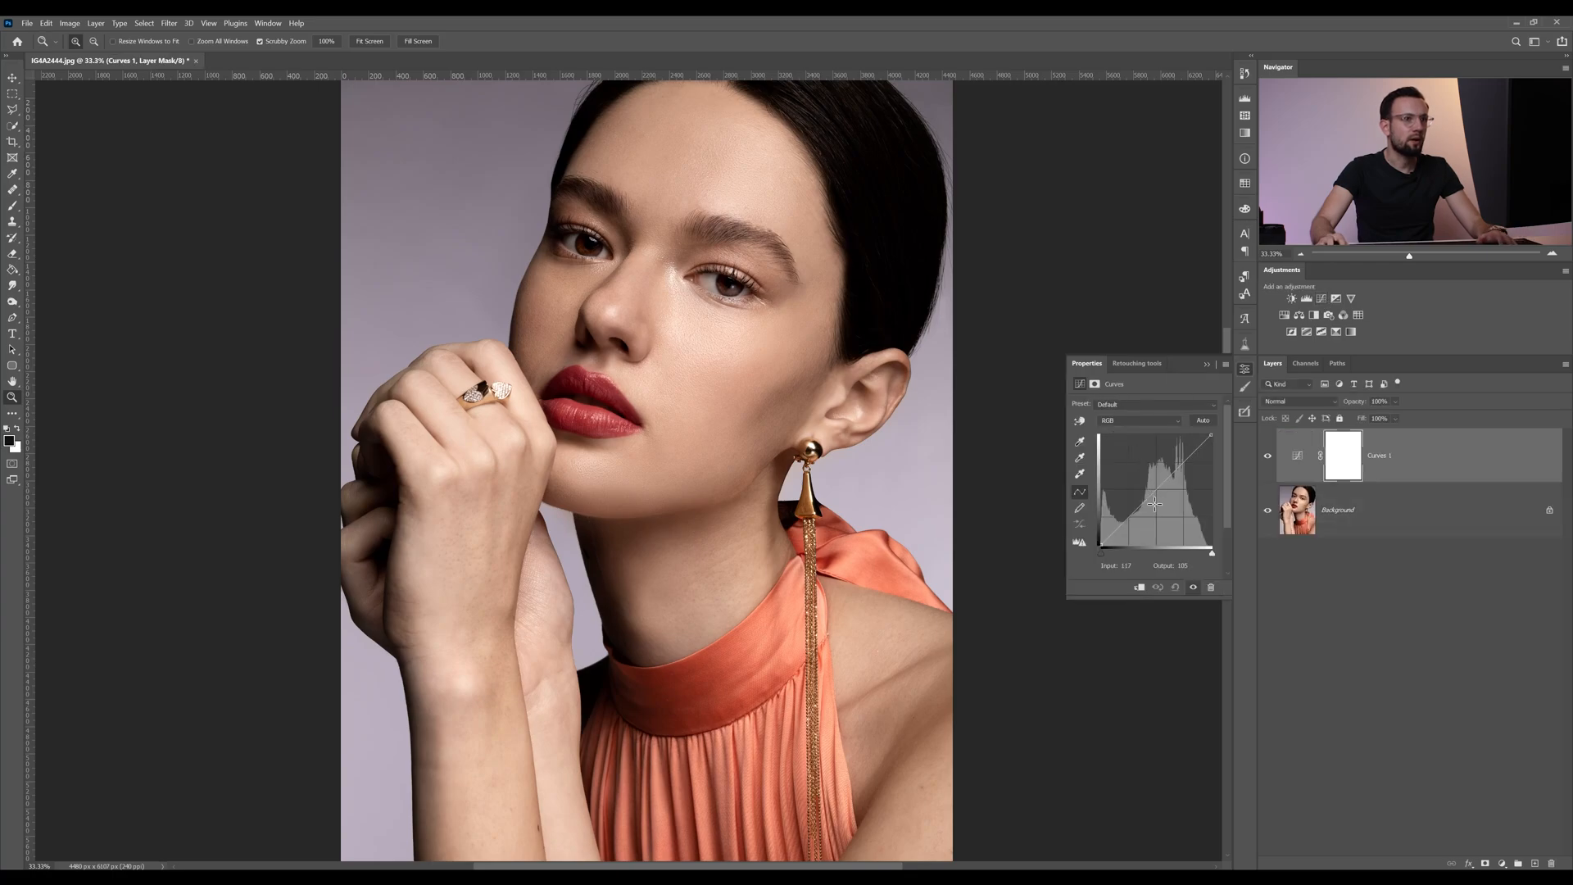
{"action": "left_click_drag", "start_coordinate": [1155, 492], "coordinate": [1169, 506]}
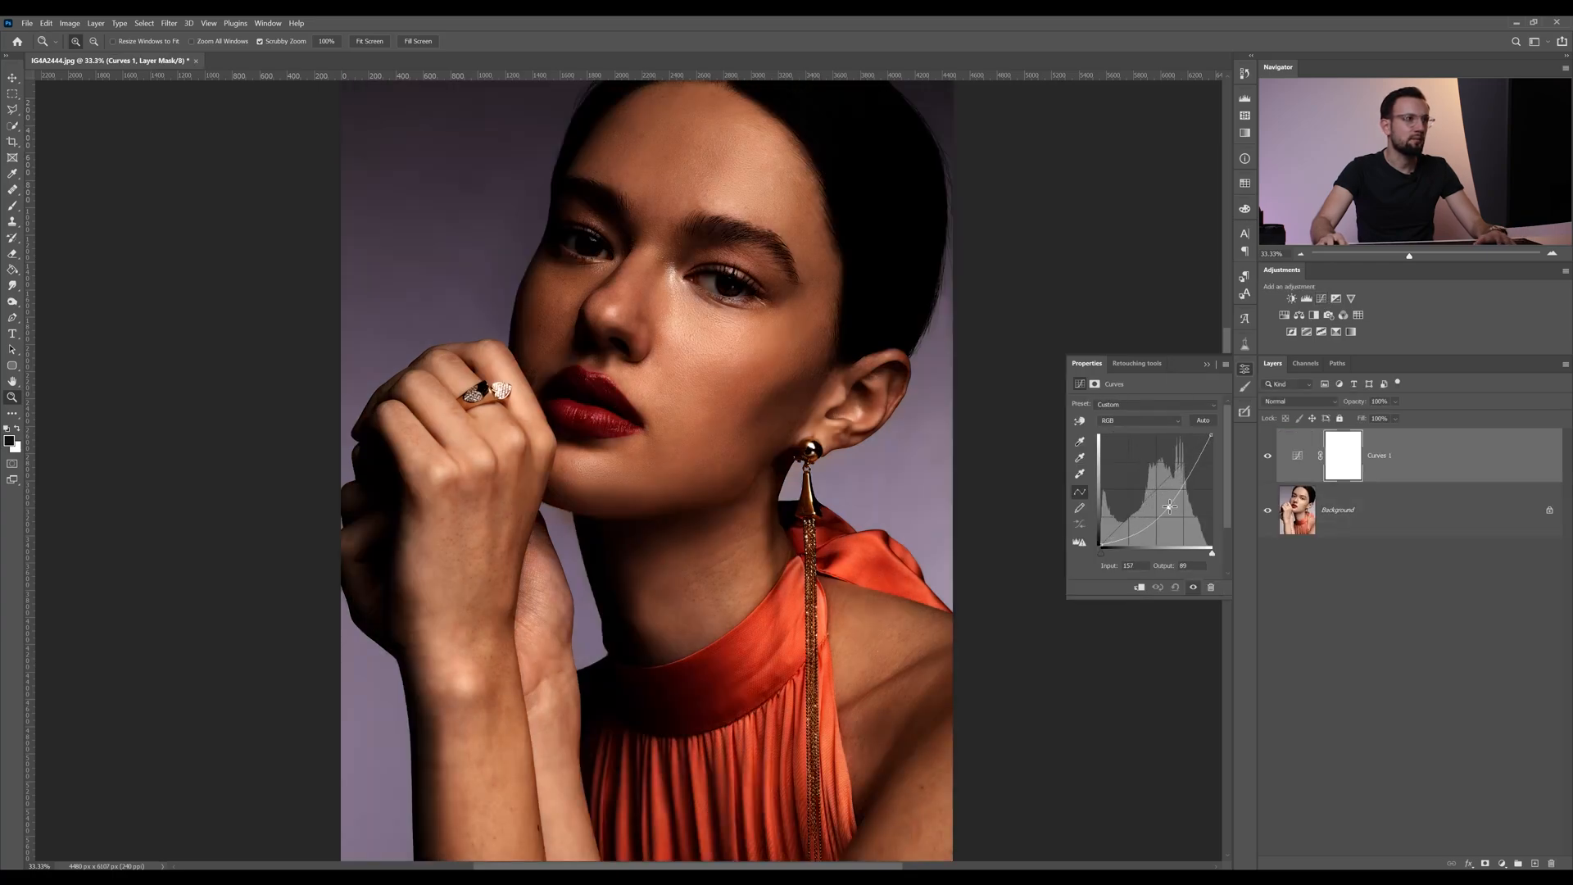
{"action": "left_click", "coordinate": [1207, 366]}
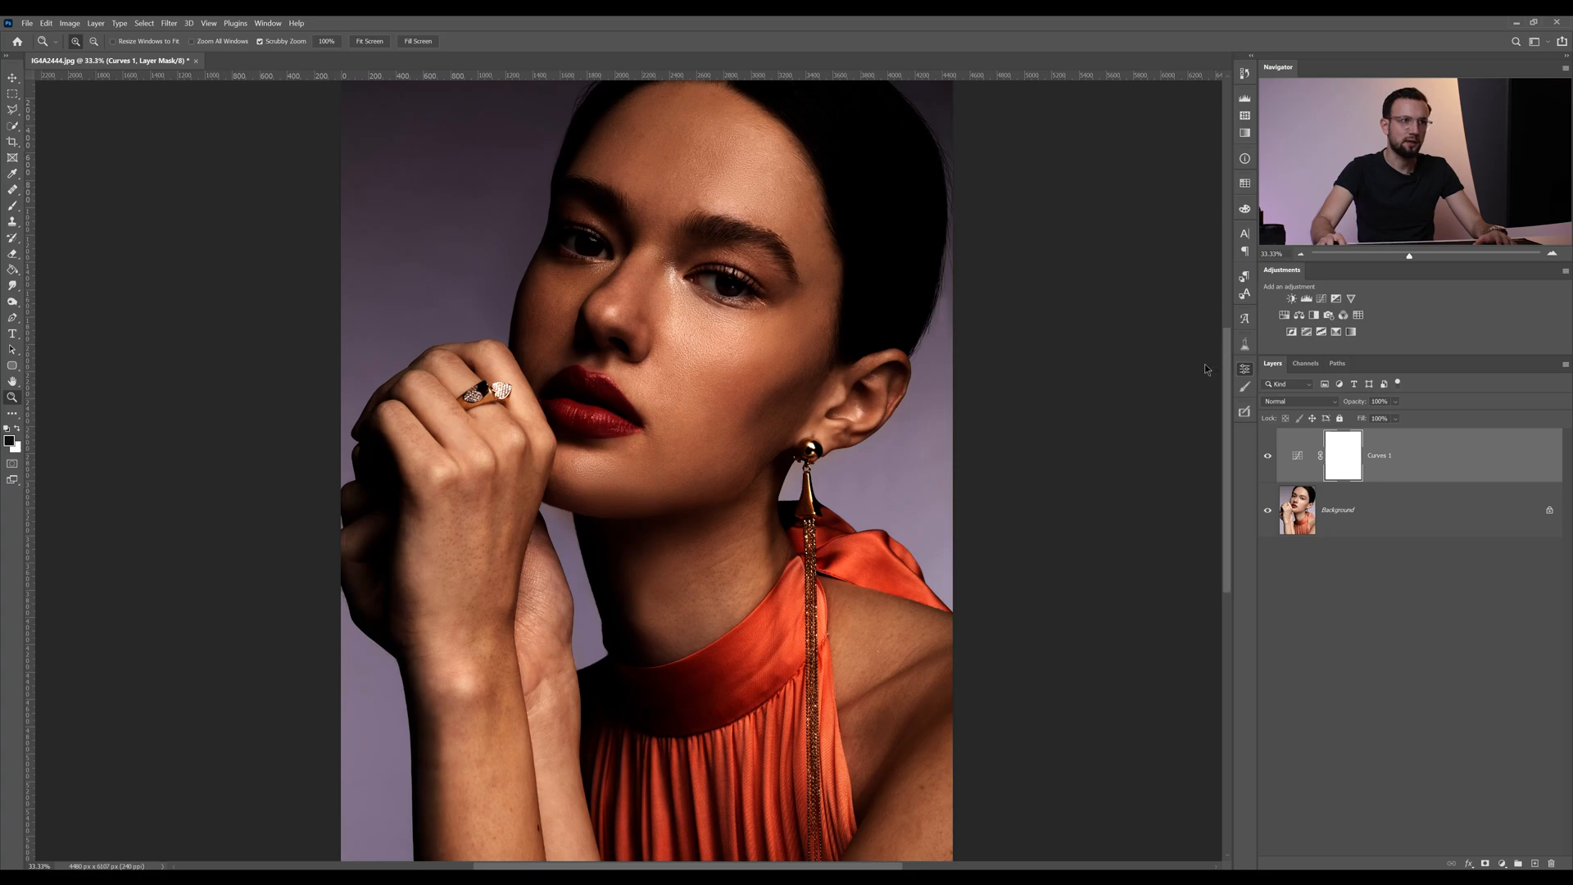
{"action": "key", "text": "Delete"}
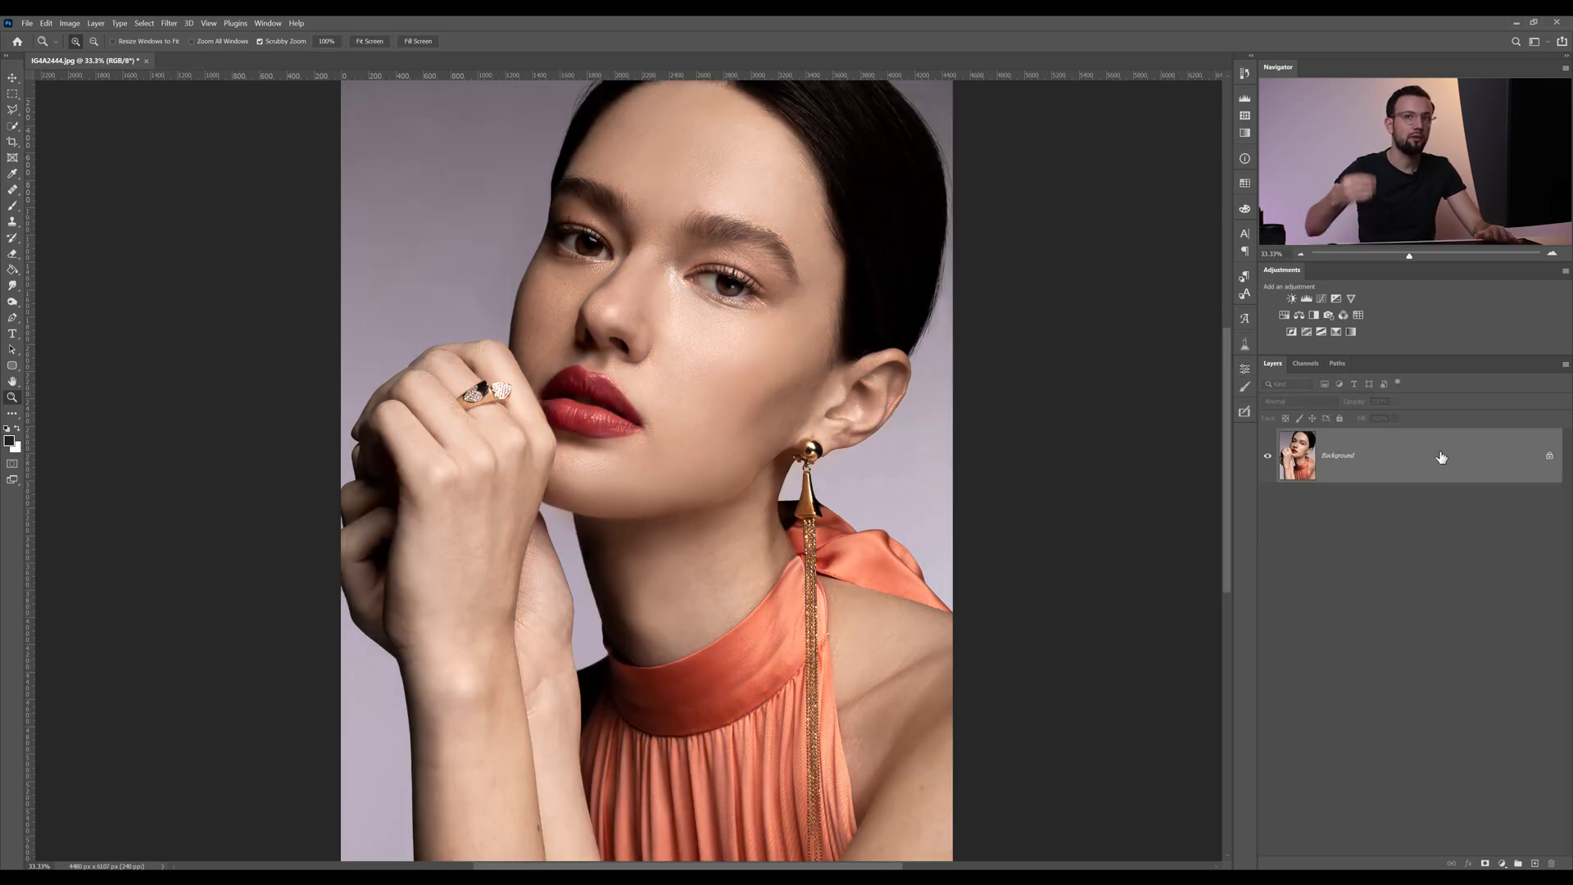
- Add a Channel Mixer adjustment layer above the background and make it Monochrome
{"action": "key", "text": "b"}
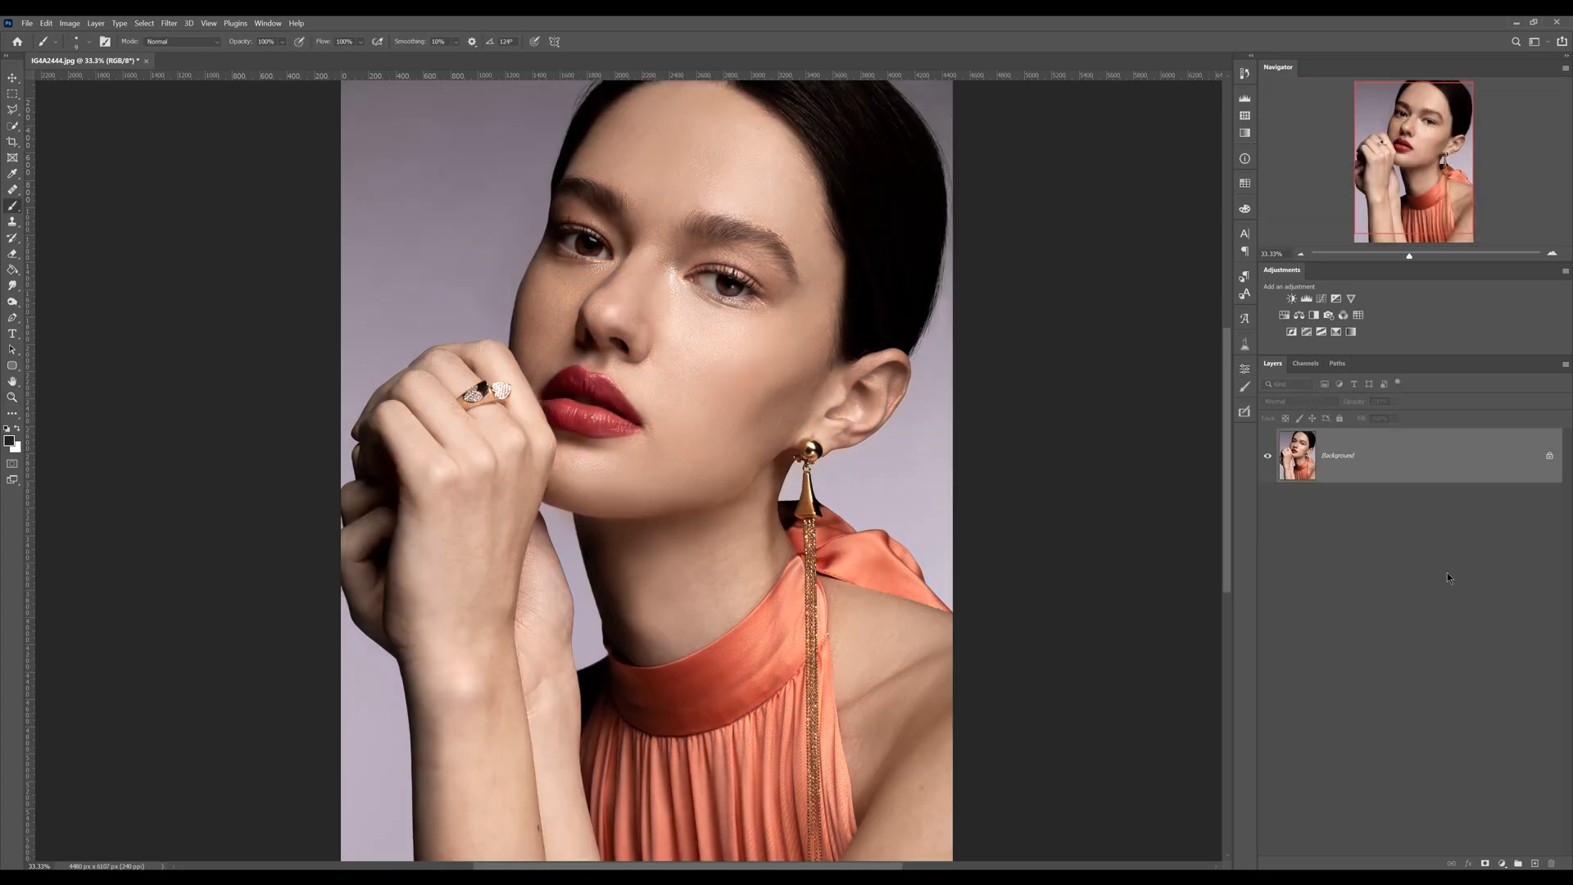
{"action": "left_click", "coordinate": [1502, 864]}
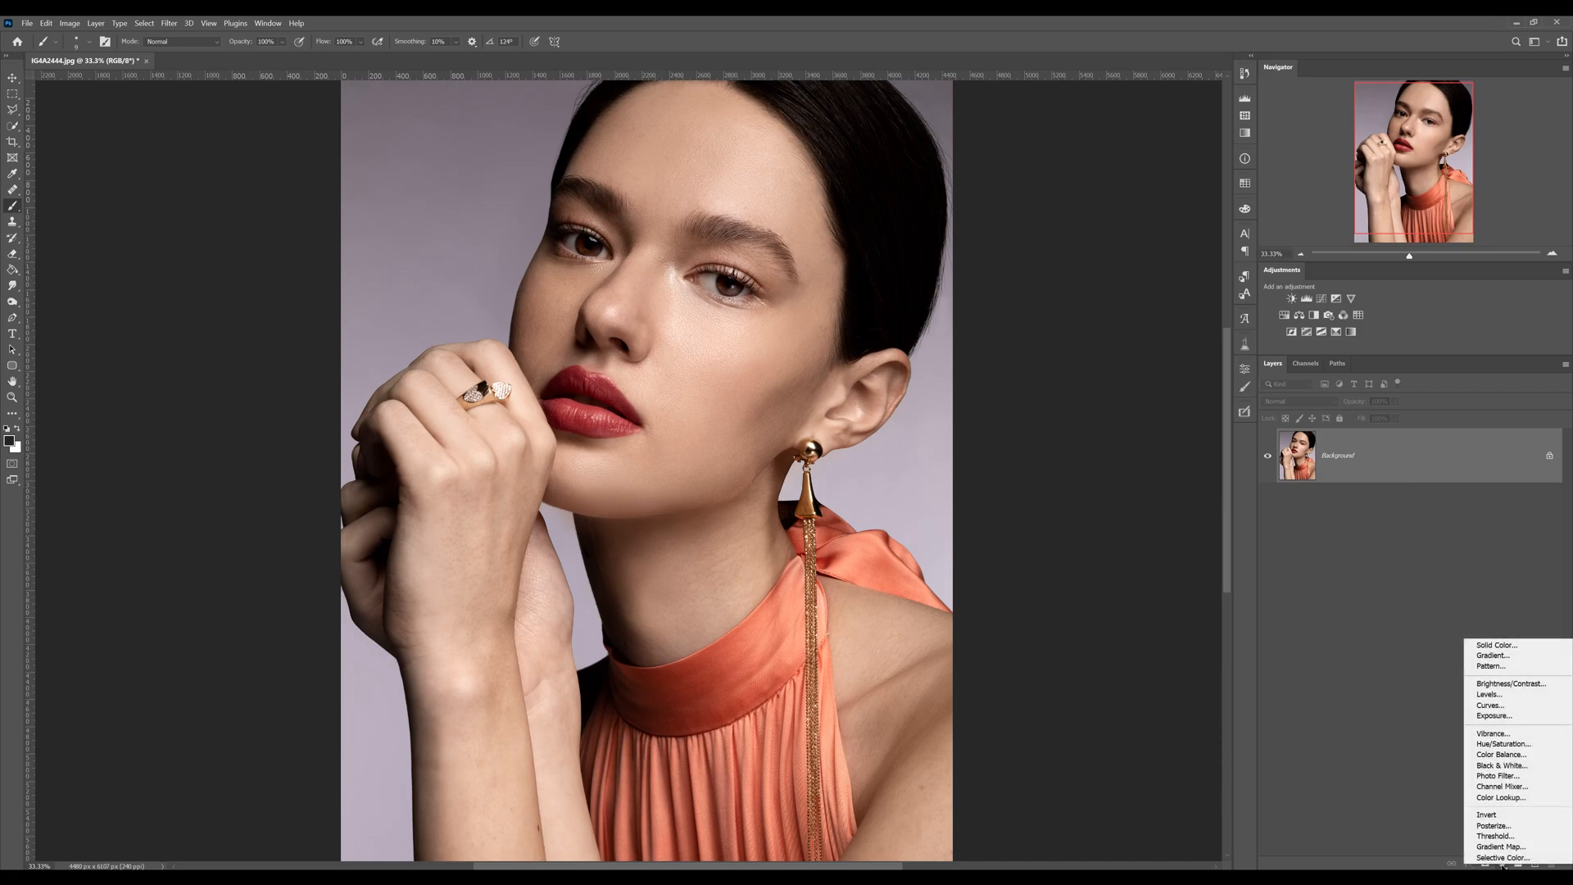
{"action": "left_click", "coordinate": [1525, 789]}
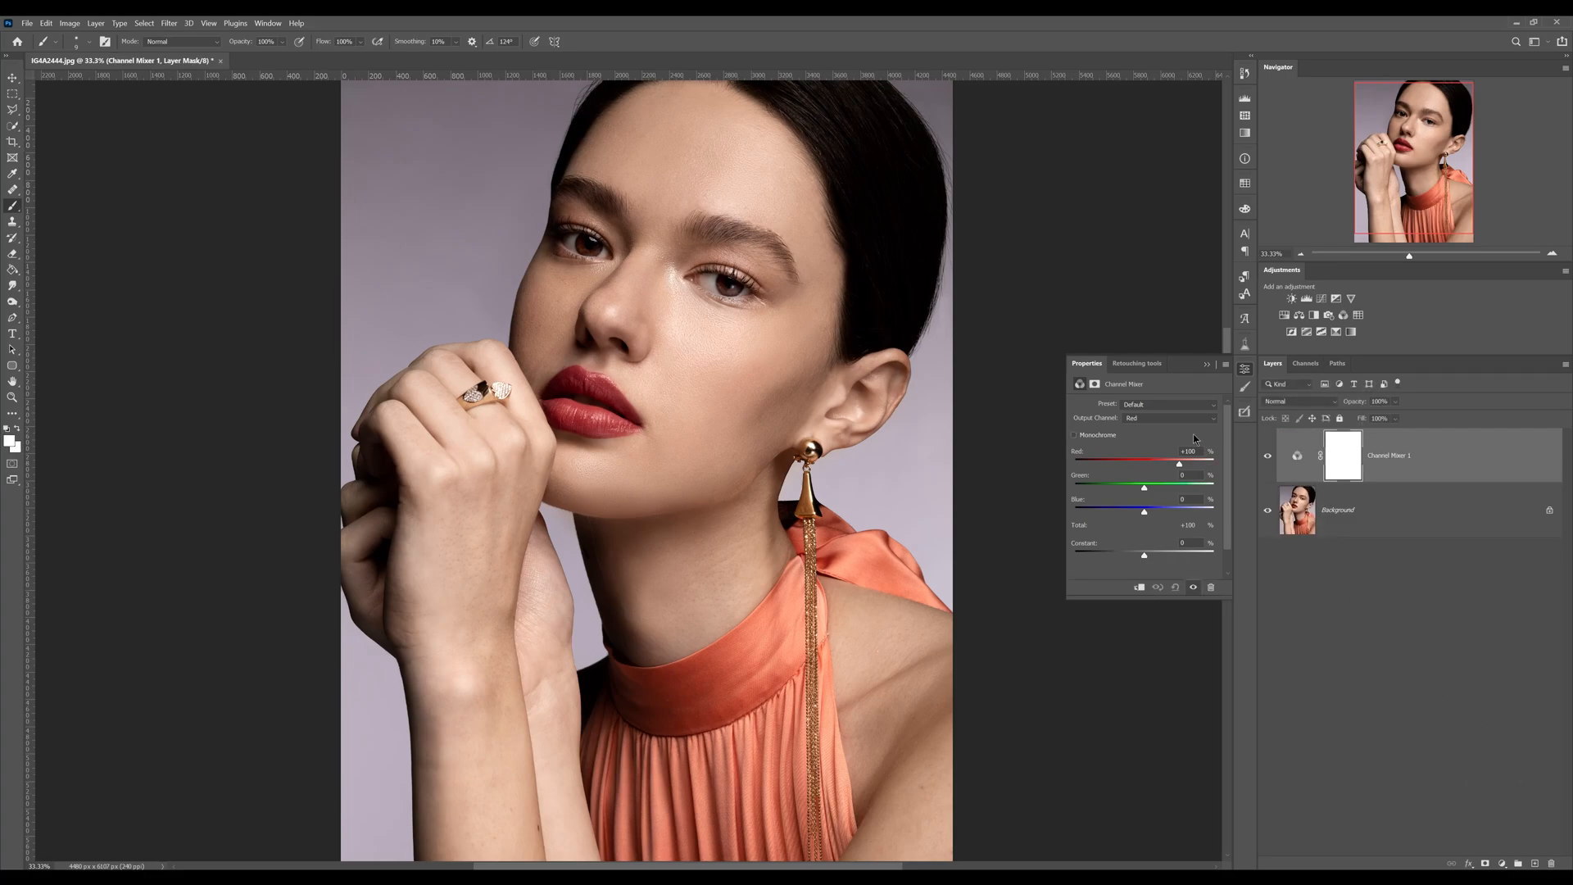
{"action": "left_click", "coordinate": [1165, 418]}
{"action": "left_click", "coordinate": [1162, 419]}
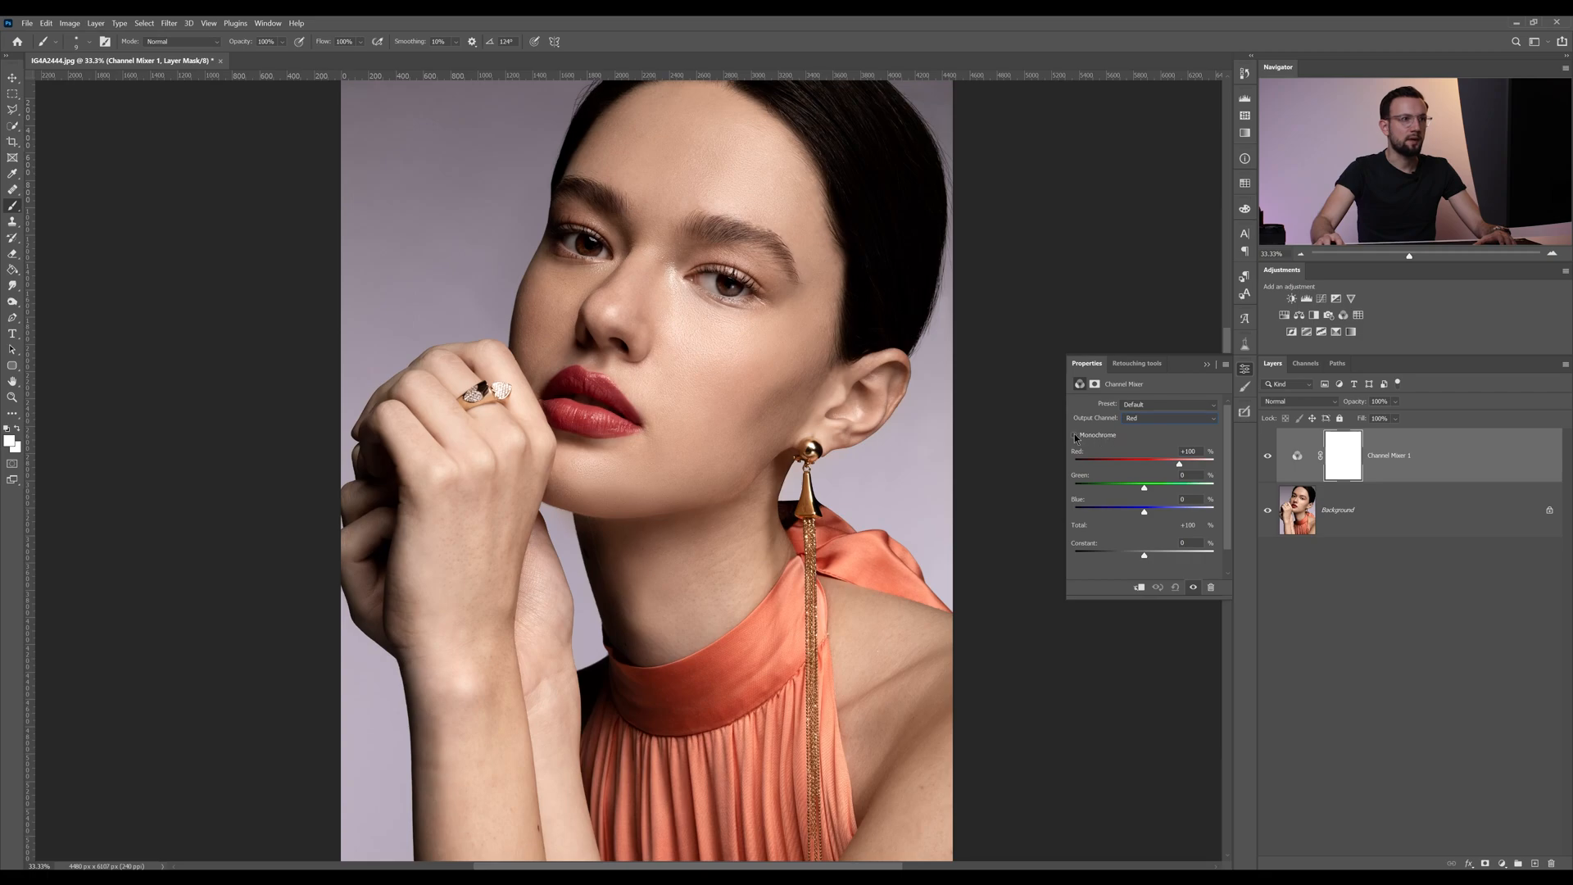
{"action": "left_click", "coordinate": [1074, 436]}
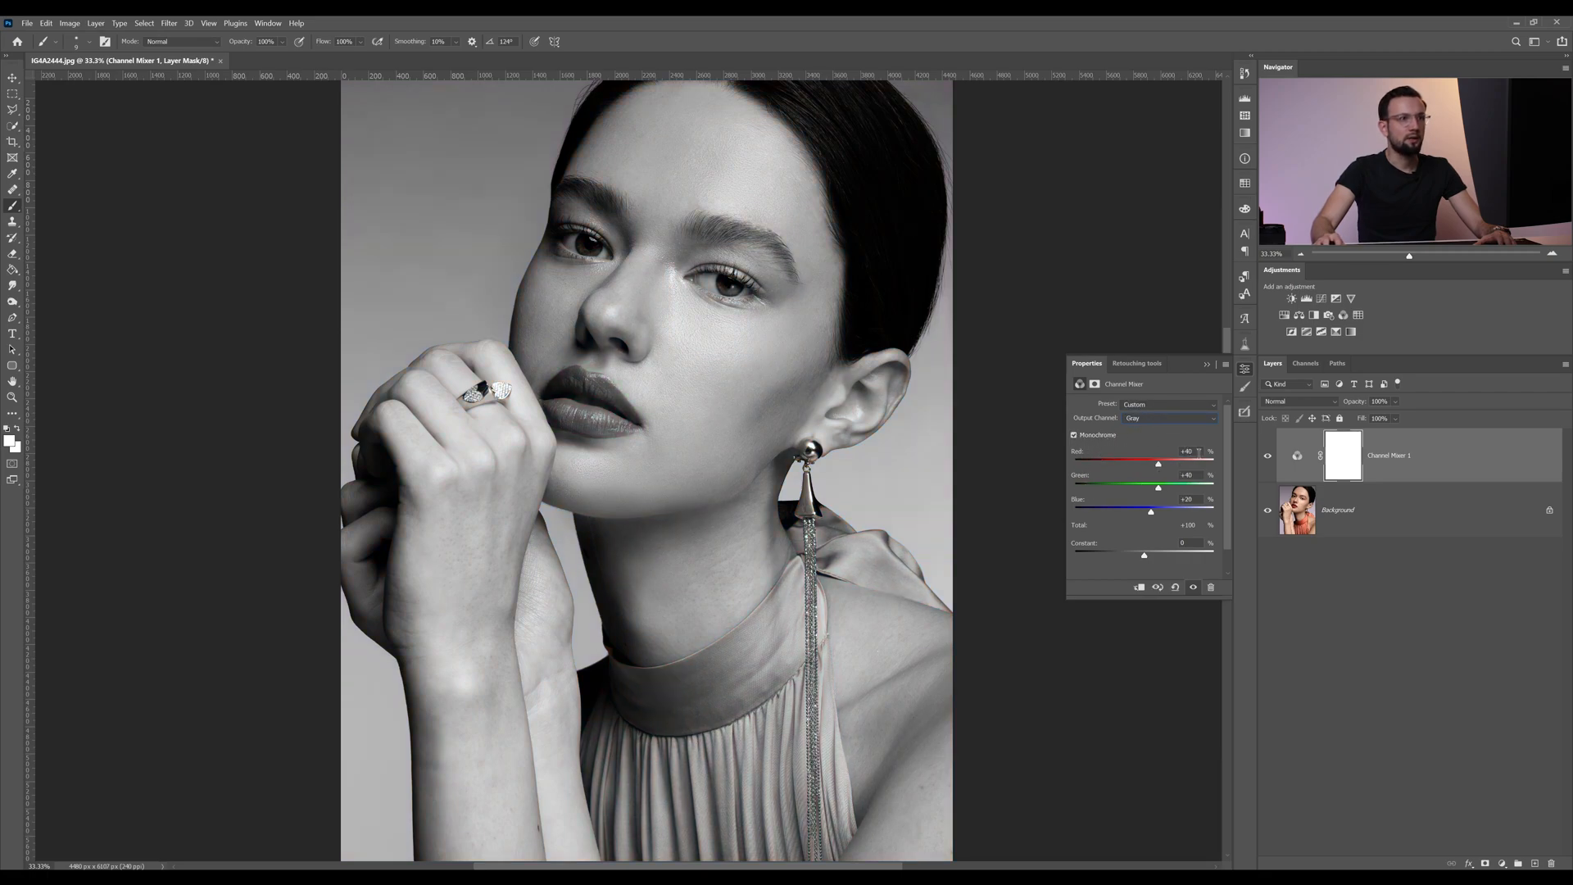
- Set the Channel Mixer's red to -10, green to 0 and blue to +110 percent
{"action": "type", "text": "-10"}
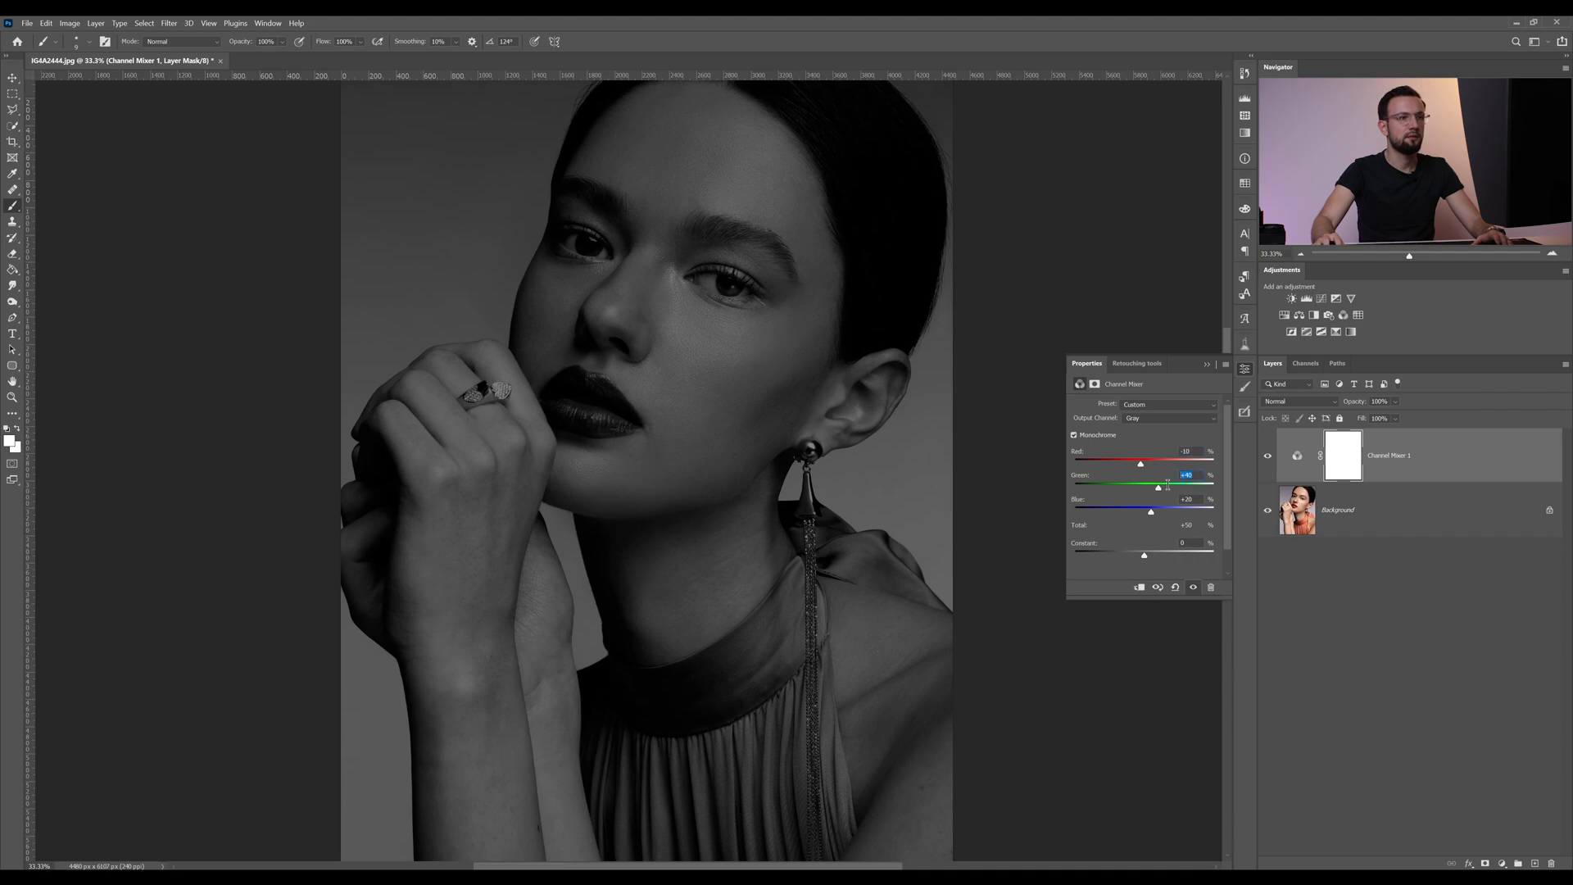
{"action": "type", "text": "0"}
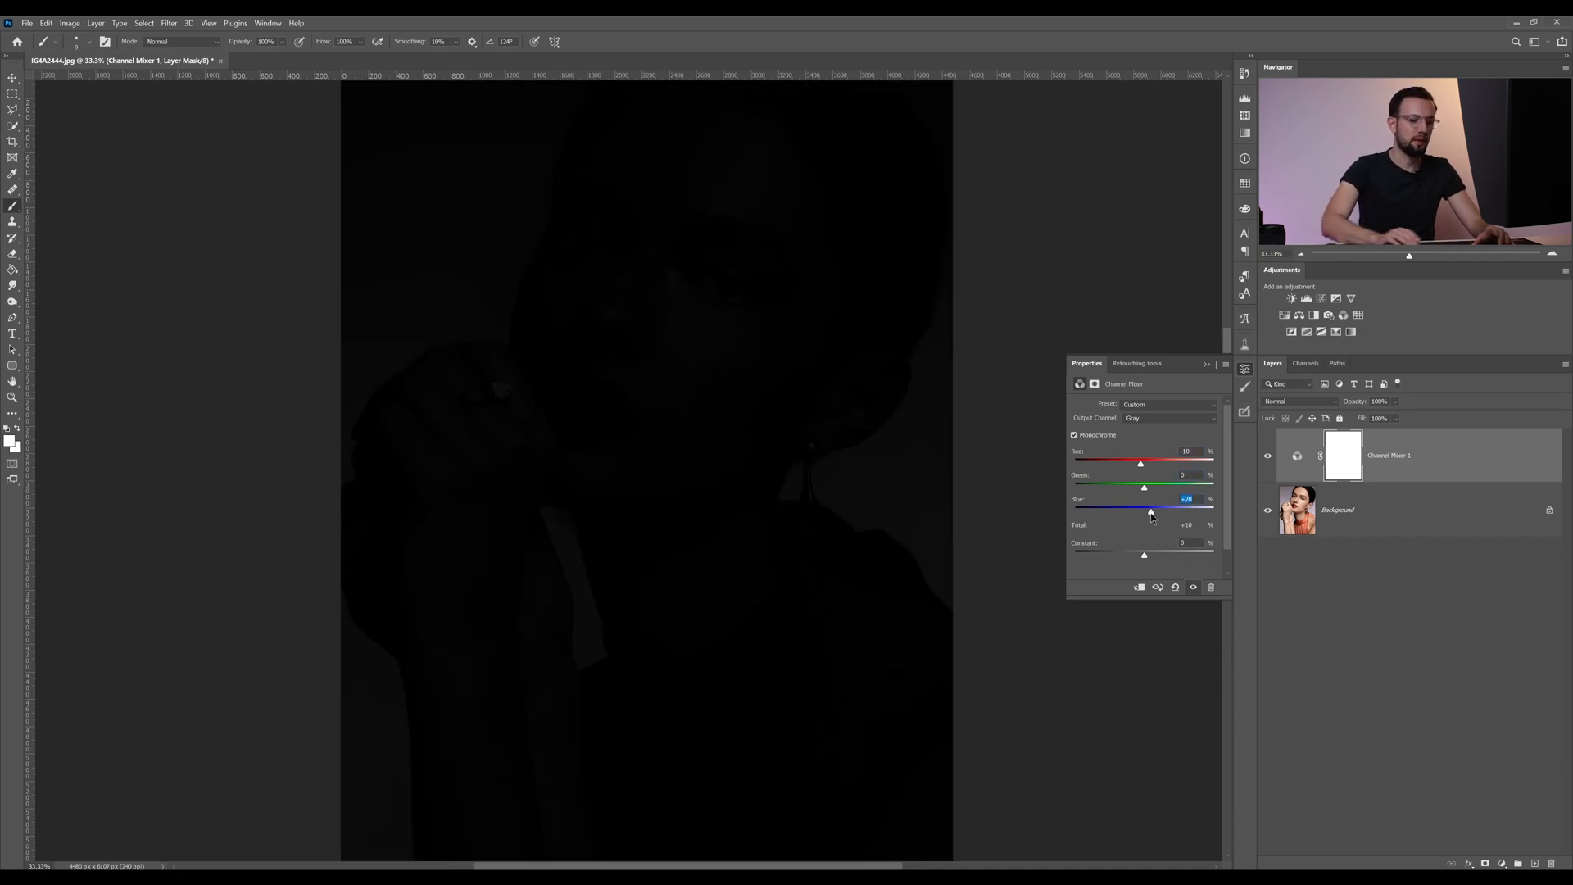
{"action": "type", "text": "110"}
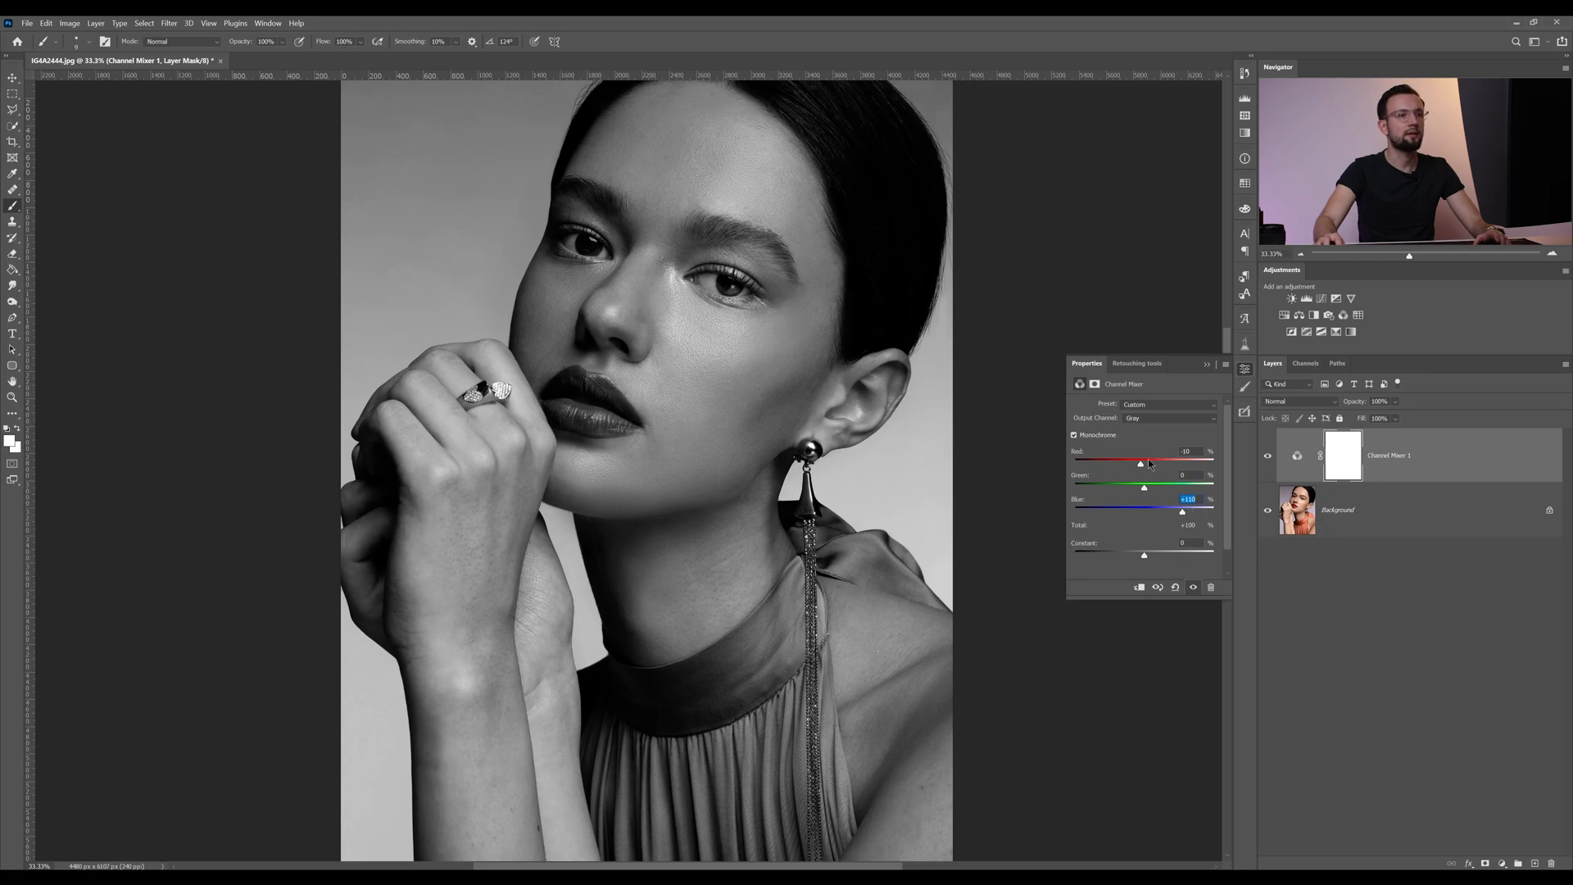
{"action": "left_click", "coordinate": [1205, 363]}
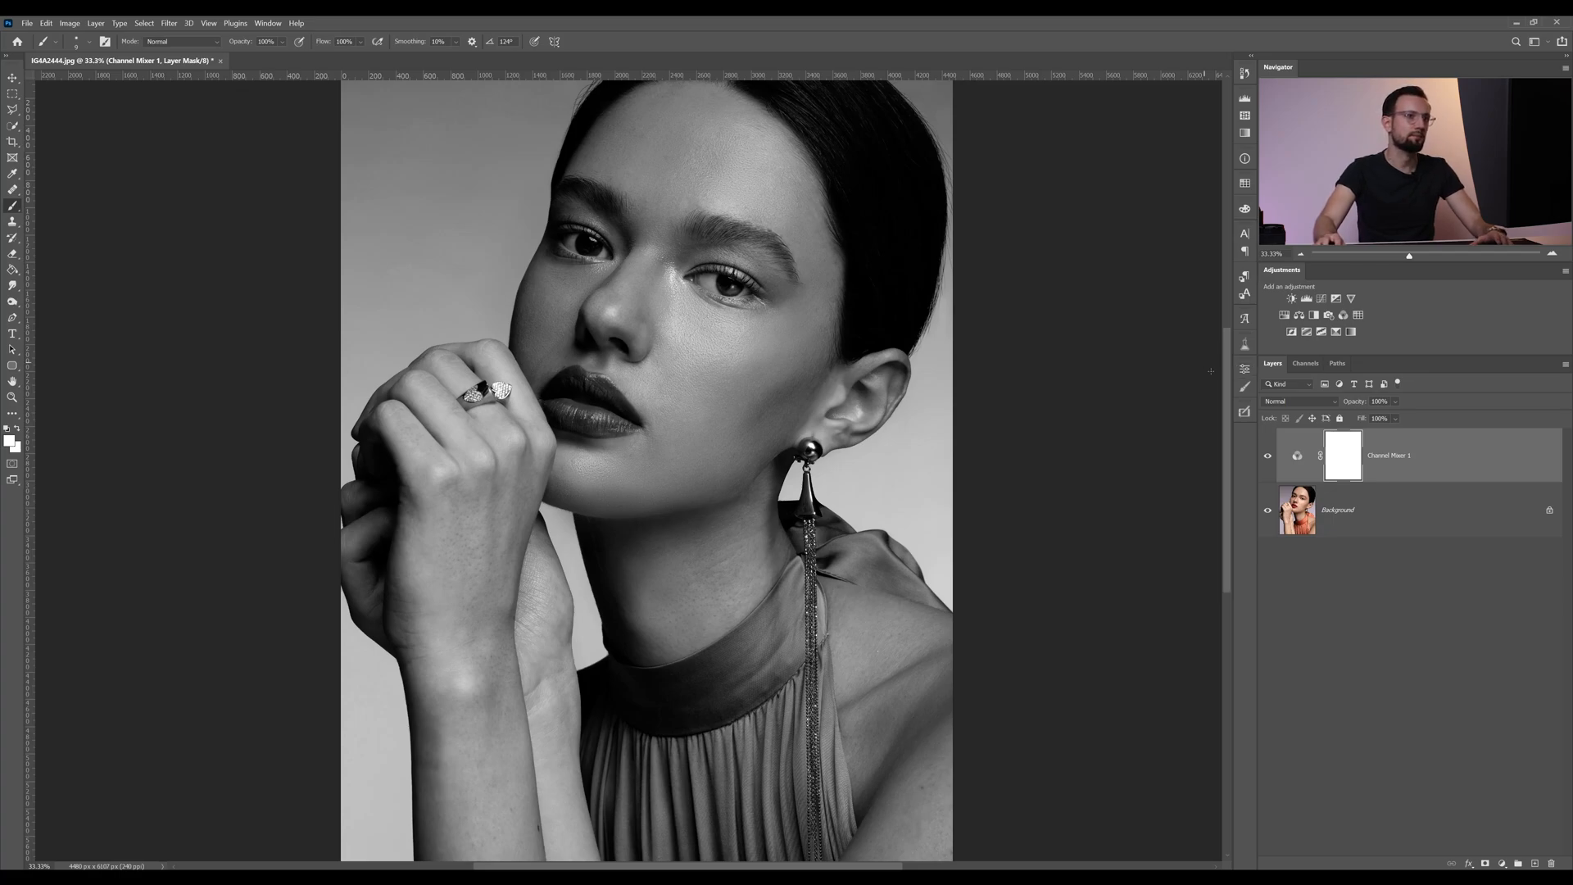
- Change the Channel Mixer layer's blend mode to Luminosity and invert its layer mask to black
{"action": "left_click", "coordinate": [1299, 467]}
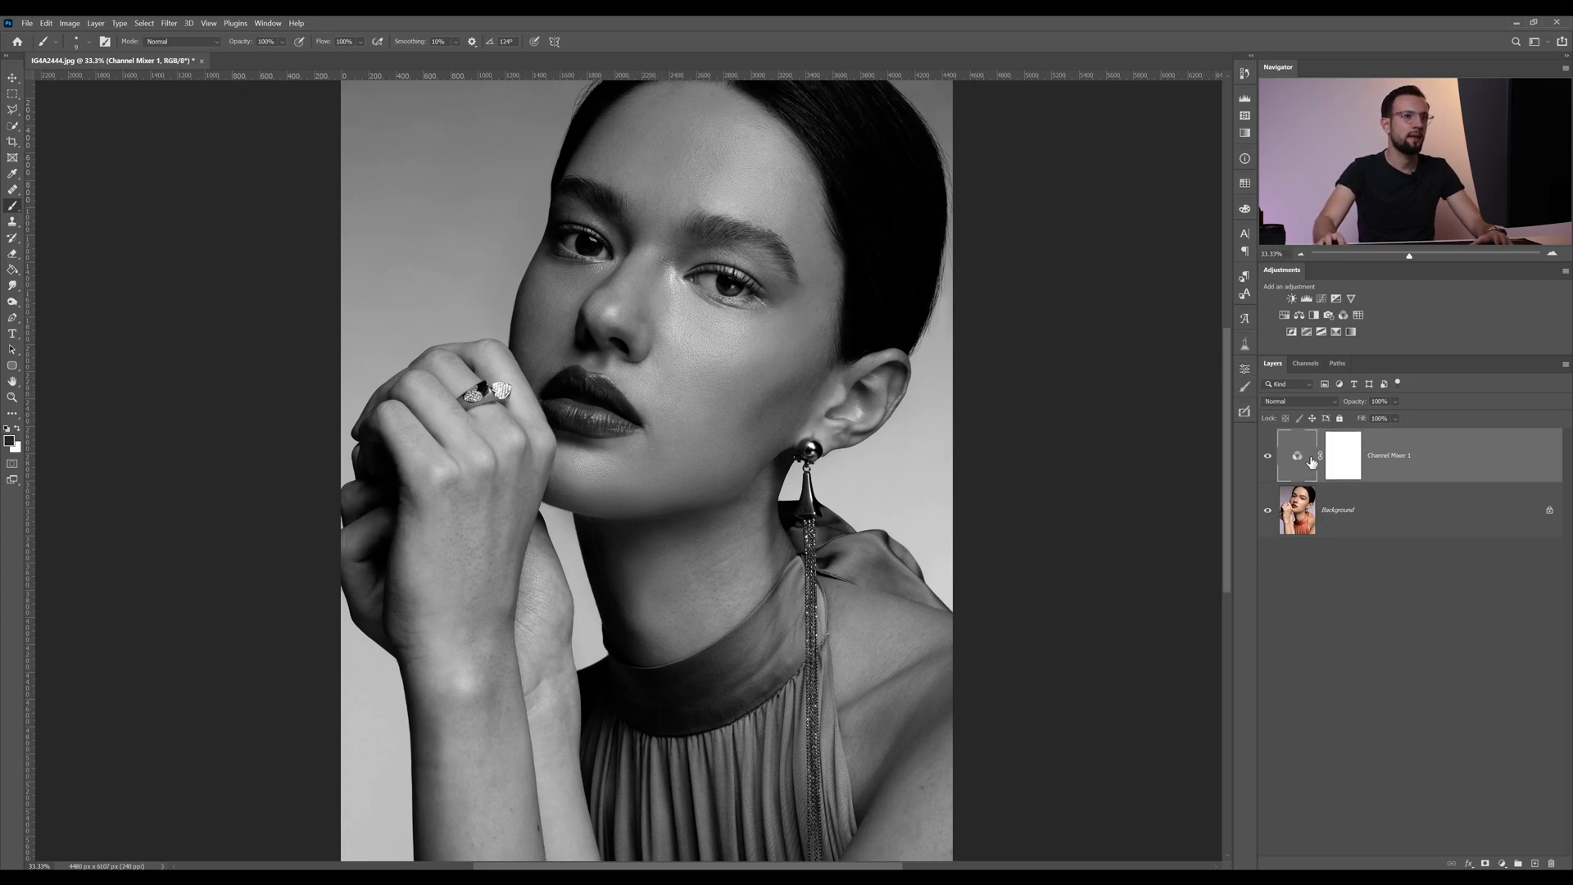
{"action": "left_click", "coordinate": [1318, 403]}
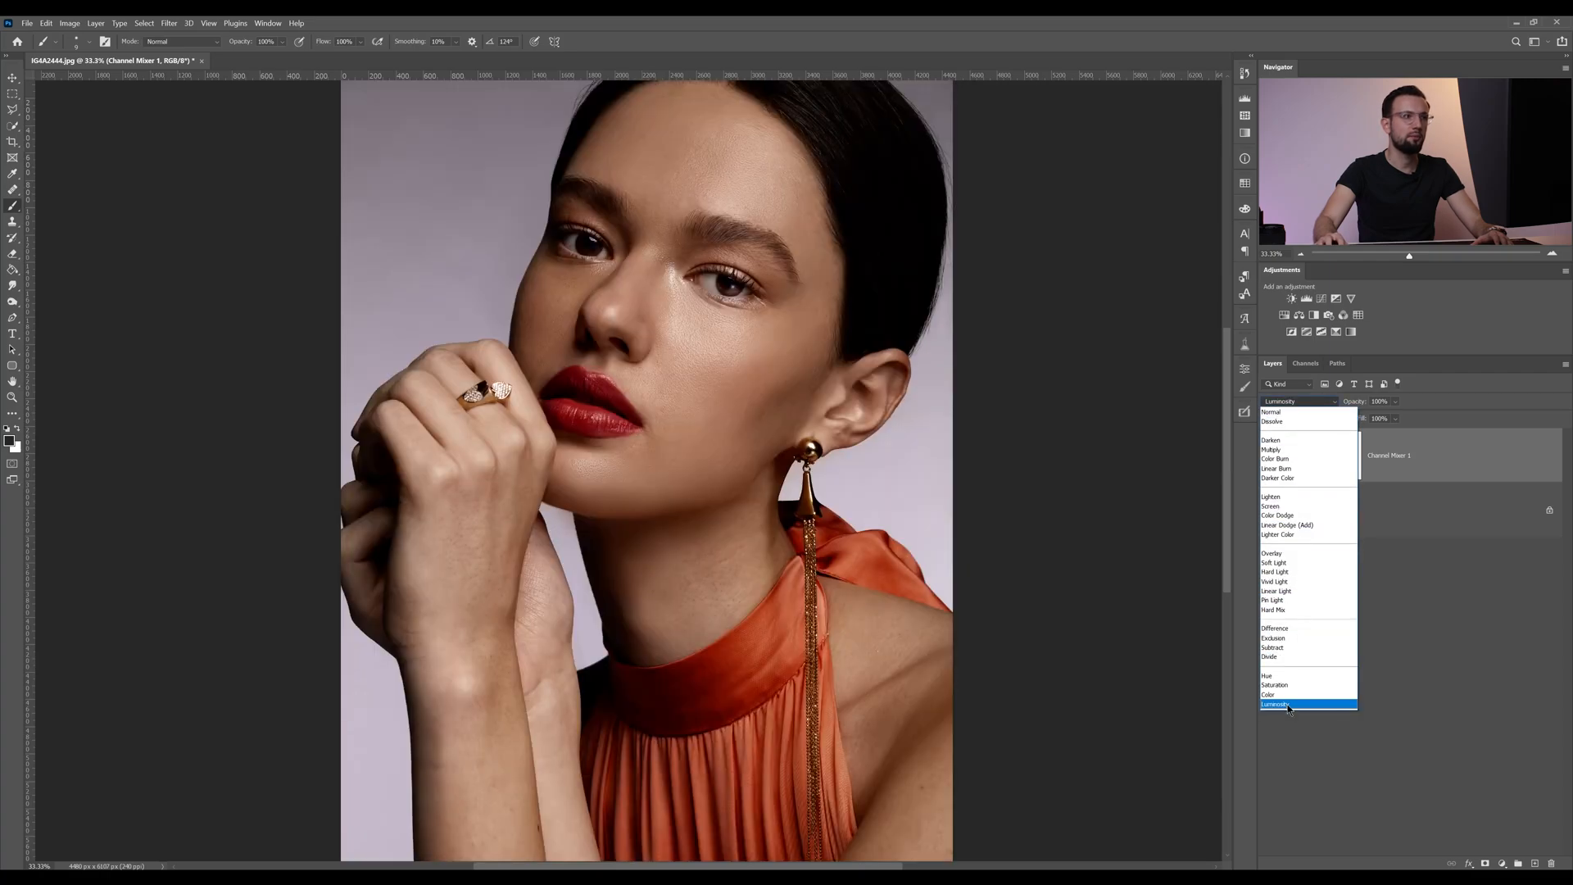
{"action": "left_click", "coordinate": [1288, 704]}
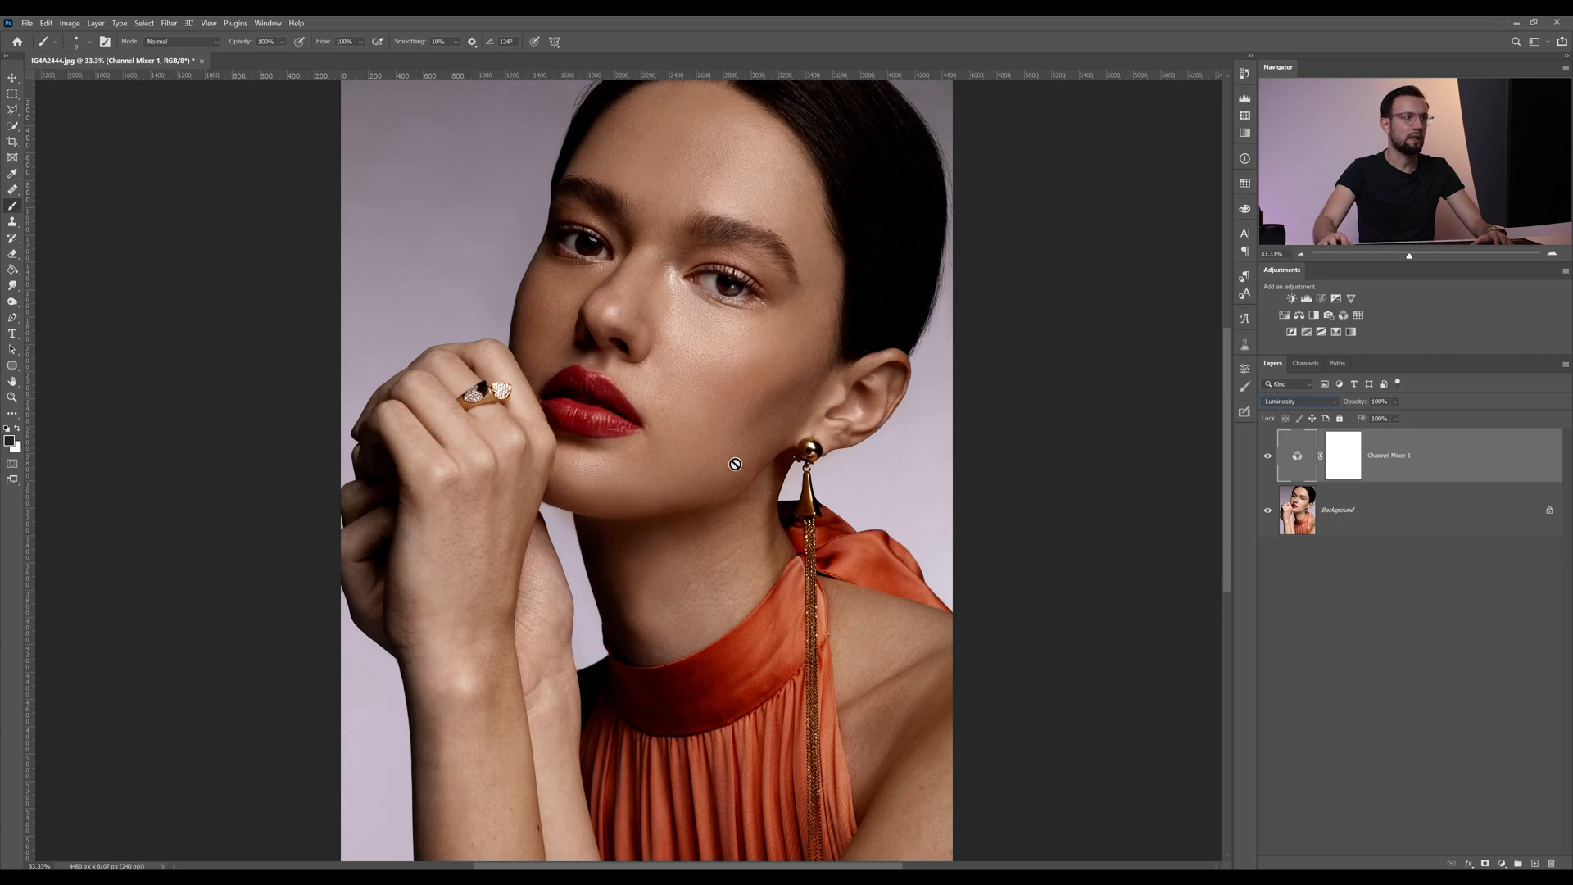
{"action": "left_click", "coordinate": [1342, 466]}
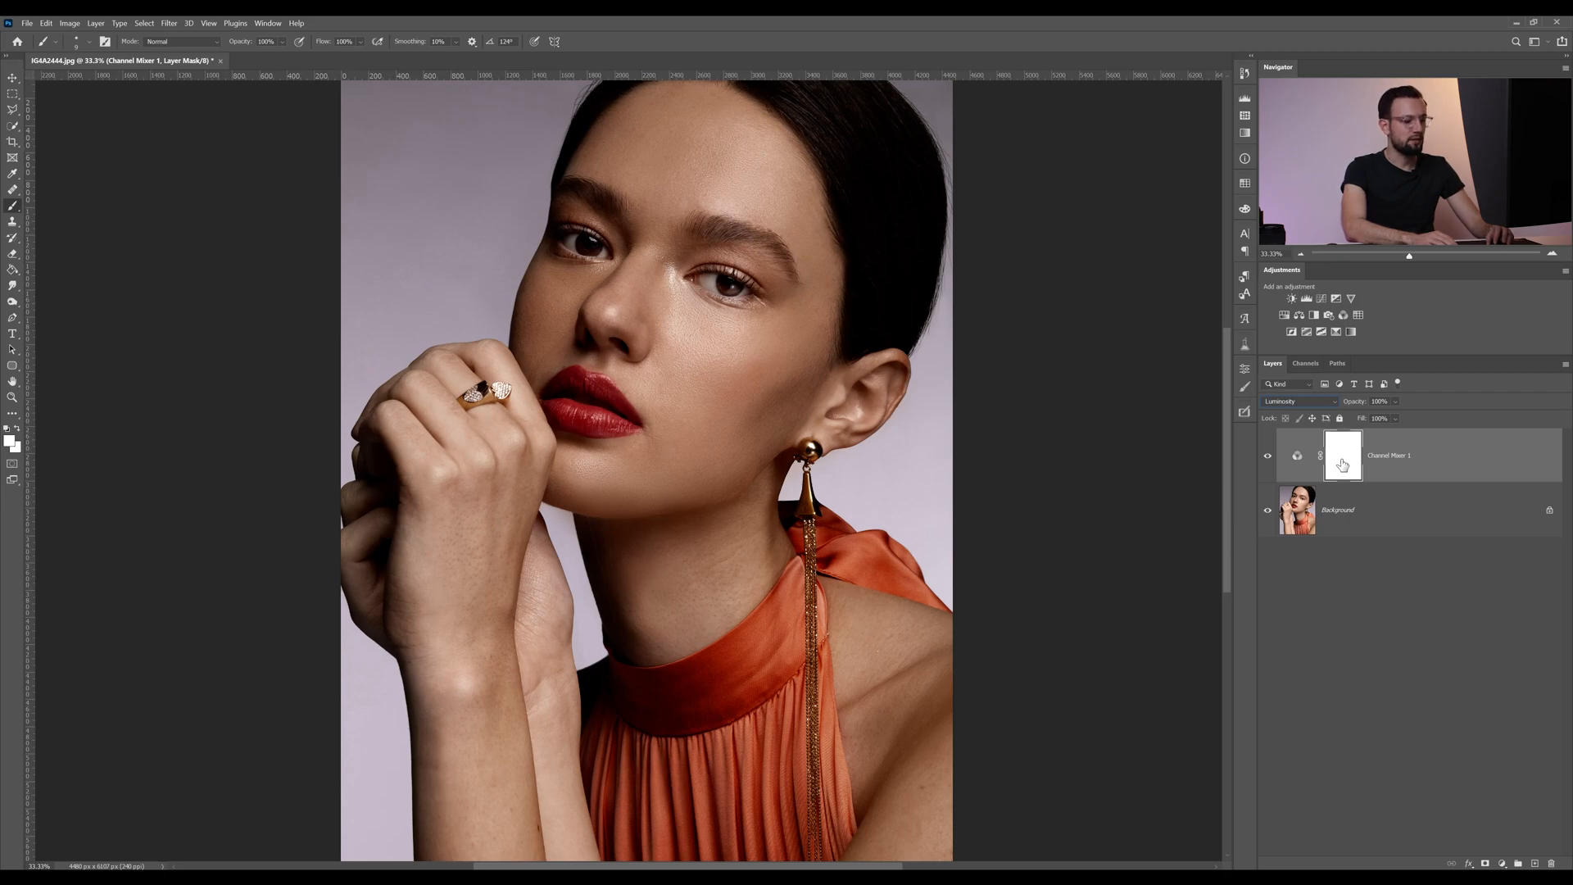
{"action": "key", "text": "ctrl+i"}
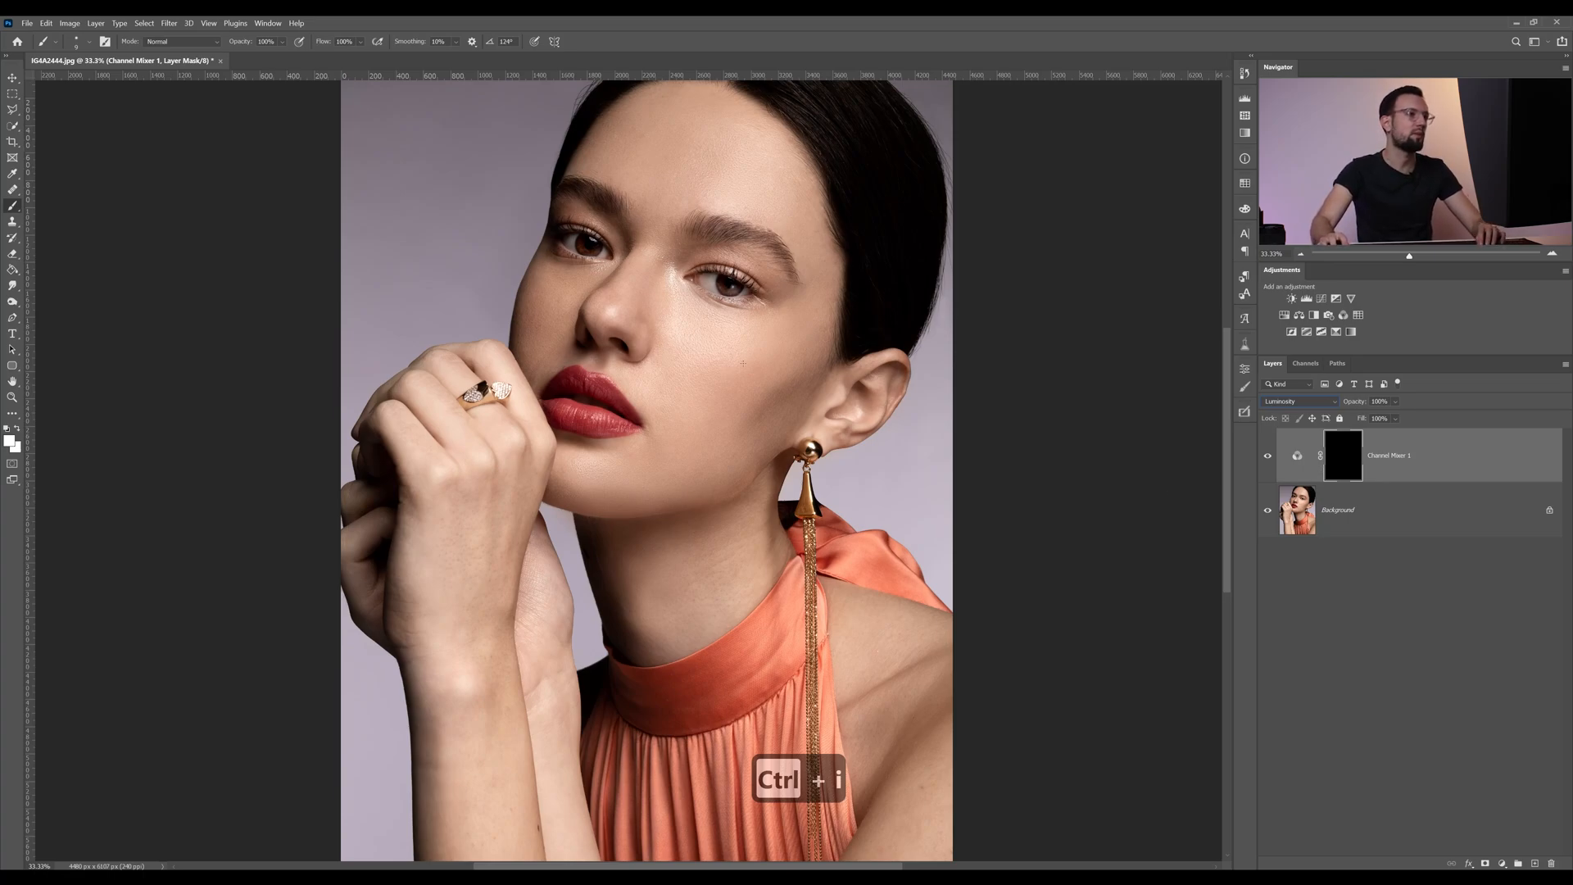
- Paint white on the Channel Mixer mask over the model's forehead, face, ear and neck with a soft, suitably sized brush
{"action": "mouse_move", "coordinate": [748, 364]}
{"action": "left_mouse_down"}
{"action": "mouse_move", "coordinate": [791, 374]}
{"action": "mouse_move", "coordinate": [771, 362]}
{"action": "mouse_move", "coordinate": [755, 252]}
{"action": "mouse_move", "coordinate": [769, 248]}
{"action": "left_mouse_up"}
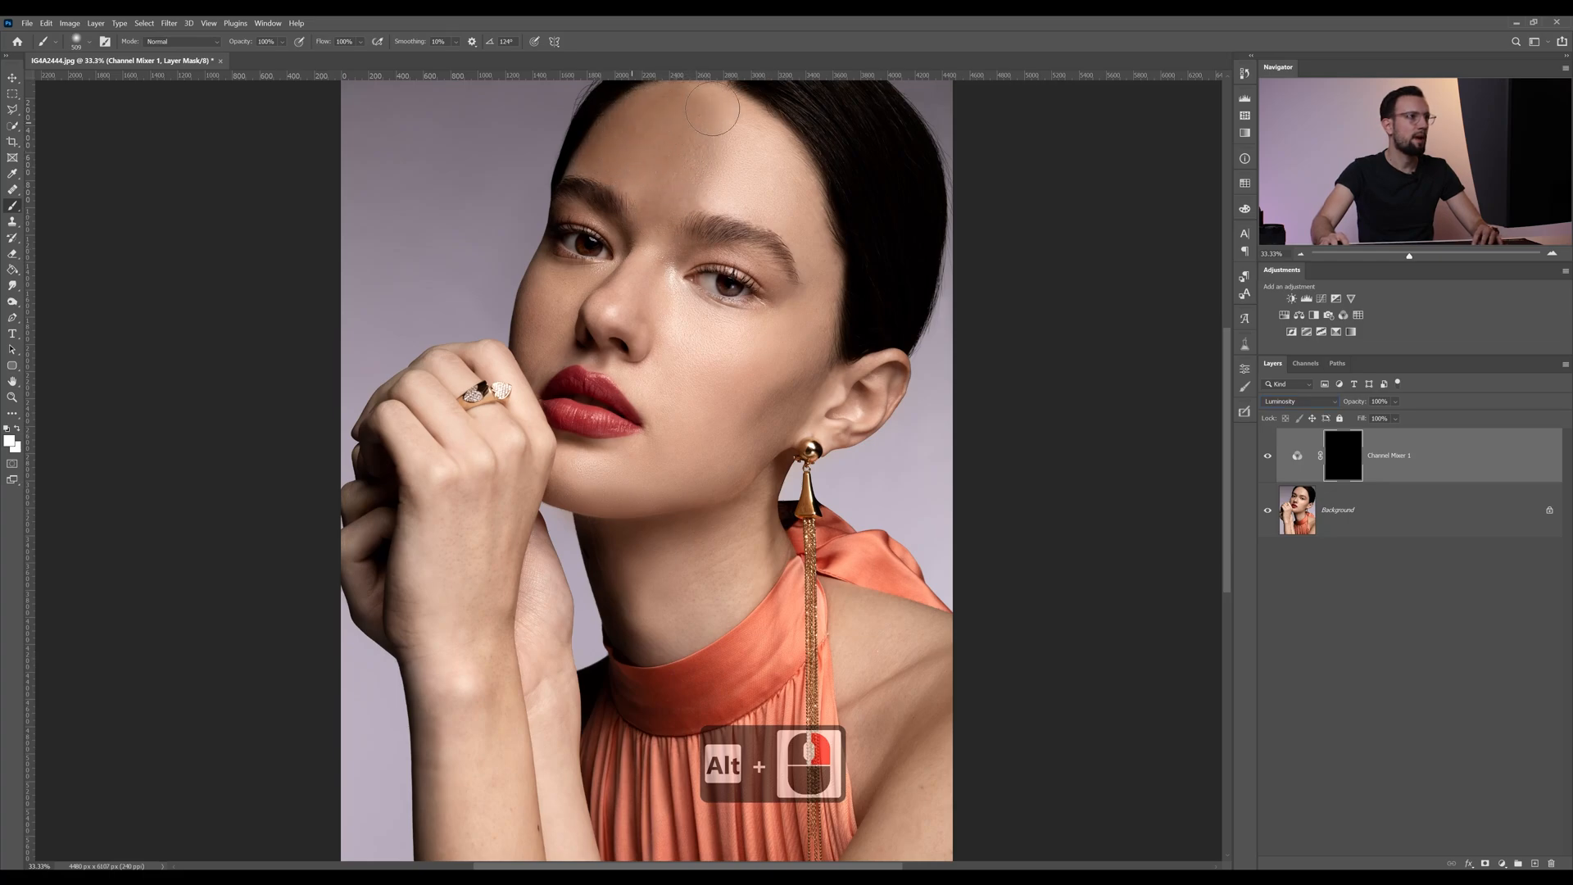
{"action": "left_click_drag", "start_coordinate": [709, 195], "coordinate": [753, 190]}
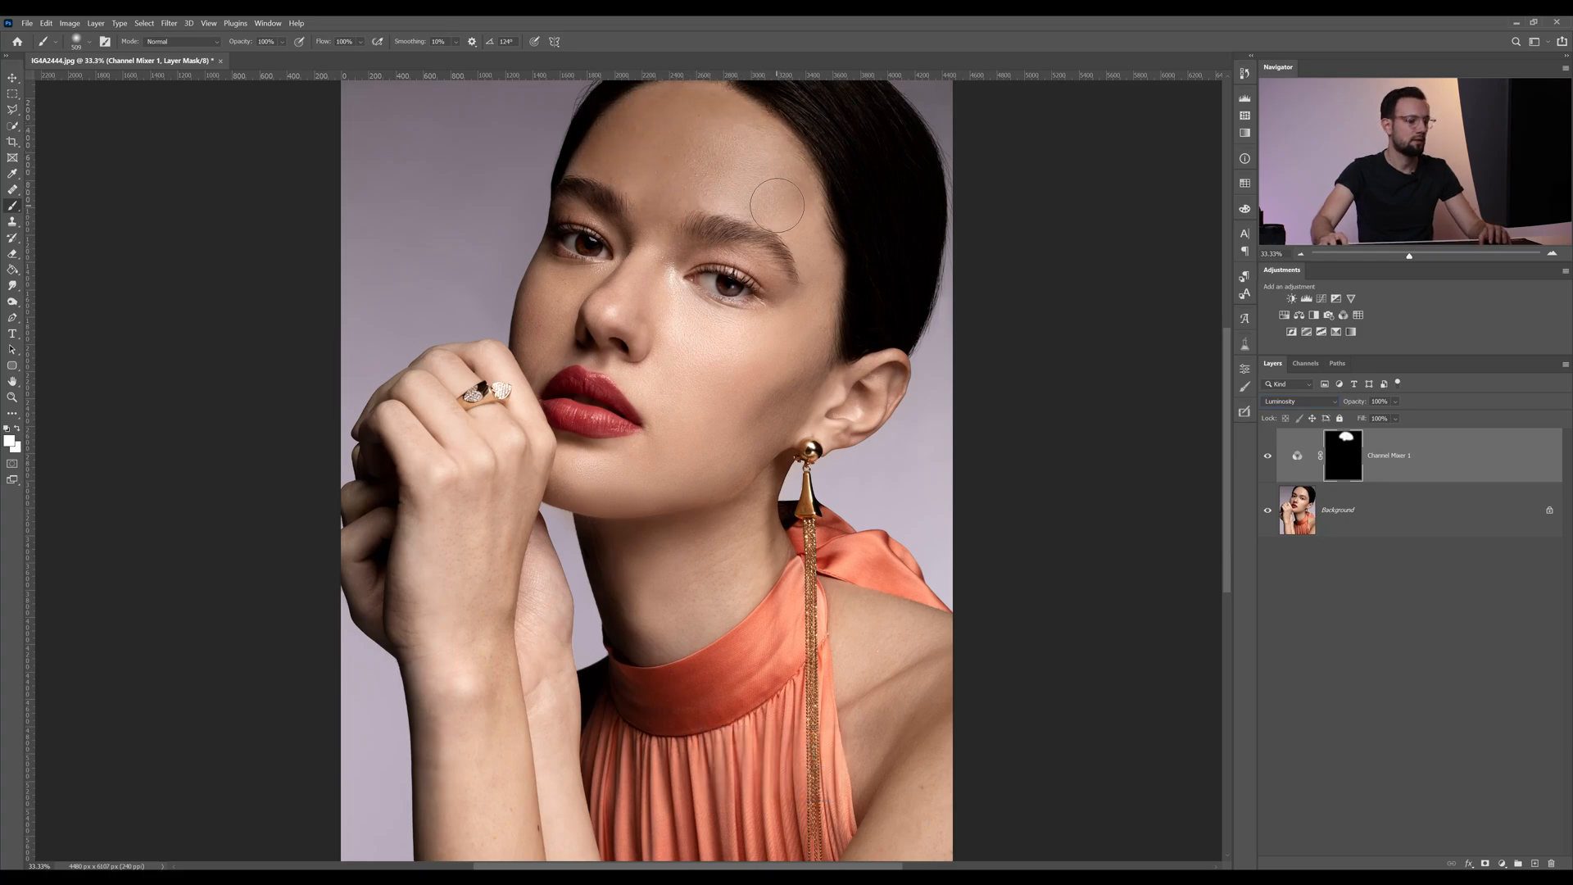
{"action": "right_click", "coordinate": [770, 192]}
{"action": "right_click", "coordinate": [765, 196], "text": "alt"}
{"action": "mouse_move", "coordinate": [788, 229]}
{"action": "left_mouse_down"}
{"action": "mouse_move", "coordinate": [794, 193]}
{"action": "mouse_move", "coordinate": [816, 229]}
{"action": "mouse_move", "coordinate": [819, 322]}
{"action": "mouse_move", "coordinate": [810, 274]}
{"action": "mouse_move", "coordinate": [820, 303]}
{"action": "mouse_move", "coordinate": [793, 324]}
{"action": "mouse_move", "coordinate": [776, 265]}
{"action": "mouse_move", "coordinate": [682, 246]}
{"action": "mouse_move", "coordinate": [661, 281]}
{"action": "mouse_move", "coordinate": [730, 322]}
{"action": "mouse_move", "coordinate": [819, 341]}
{"action": "mouse_move", "coordinate": [781, 377]}
{"action": "mouse_move", "coordinate": [756, 433]}
{"action": "mouse_move", "coordinate": [807, 390]}
{"action": "mouse_move", "coordinate": [733, 489]}
{"action": "mouse_move", "coordinate": [585, 511]}
{"action": "mouse_move", "coordinate": [520, 492]}
{"action": "mouse_move", "coordinate": [595, 472]}
{"action": "mouse_move", "coordinate": [553, 461]}
{"action": "mouse_move", "coordinate": [673, 478]}
{"action": "mouse_move", "coordinate": [720, 435]}
{"action": "mouse_move", "coordinate": [598, 491]}
{"action": "mouse_move", "coordinate": [671, 458]}
{"action": "mouse_move", "coordinate": [622, 458]}
{"action": "mouse_move", "coordinate": [671, 430]}
{"action": "mouse_move", "coordinate": [589, 344]}
{"action": "mouse_move", "coordinate": [684, 410]}
{"action": "mouse_move", "coordinate": [707, 449]}
{"action": "mouse_move", "coordinate": [750, 445]}
{"action": "mouse_move", "coordinate": [763, 354]}
{"action": "mouse_move", "coordinate": [705, 378]}
{"action": "mouse_move", "coordinate": [641, 330]}
{"action": "mouse_move", "coordinate": [729, 420]}
{"action": "mouse_move", "coordinate": [663, 341]}
{"action": "mouse_move", "coordinate": [642, 264]}
{"action": "mouse_move", "coordinate": [664, 207]}
{"action": "mouse_move", "coordinate": [630, 298]}
{"action": "mouse_move", "coordinate": [634, 362]}
{"action": "mouse_move", "coordinate": [567, 349]}
{"action": "mouse_move", "coordinate": [535, 372]}
{"action": "mouse_move", "coordinate": [537, 302]}
{"action": "mouse_move", "coordinate": [523, 357]}
{"action": "mouse_move", "coordinate": [552, 267]}
{"action": "mouse_move", "coordinate": [636, 273]}
{"action": "mouse_move", "coordinate": [577, 298]}
{"action": "left_mouse_up"}
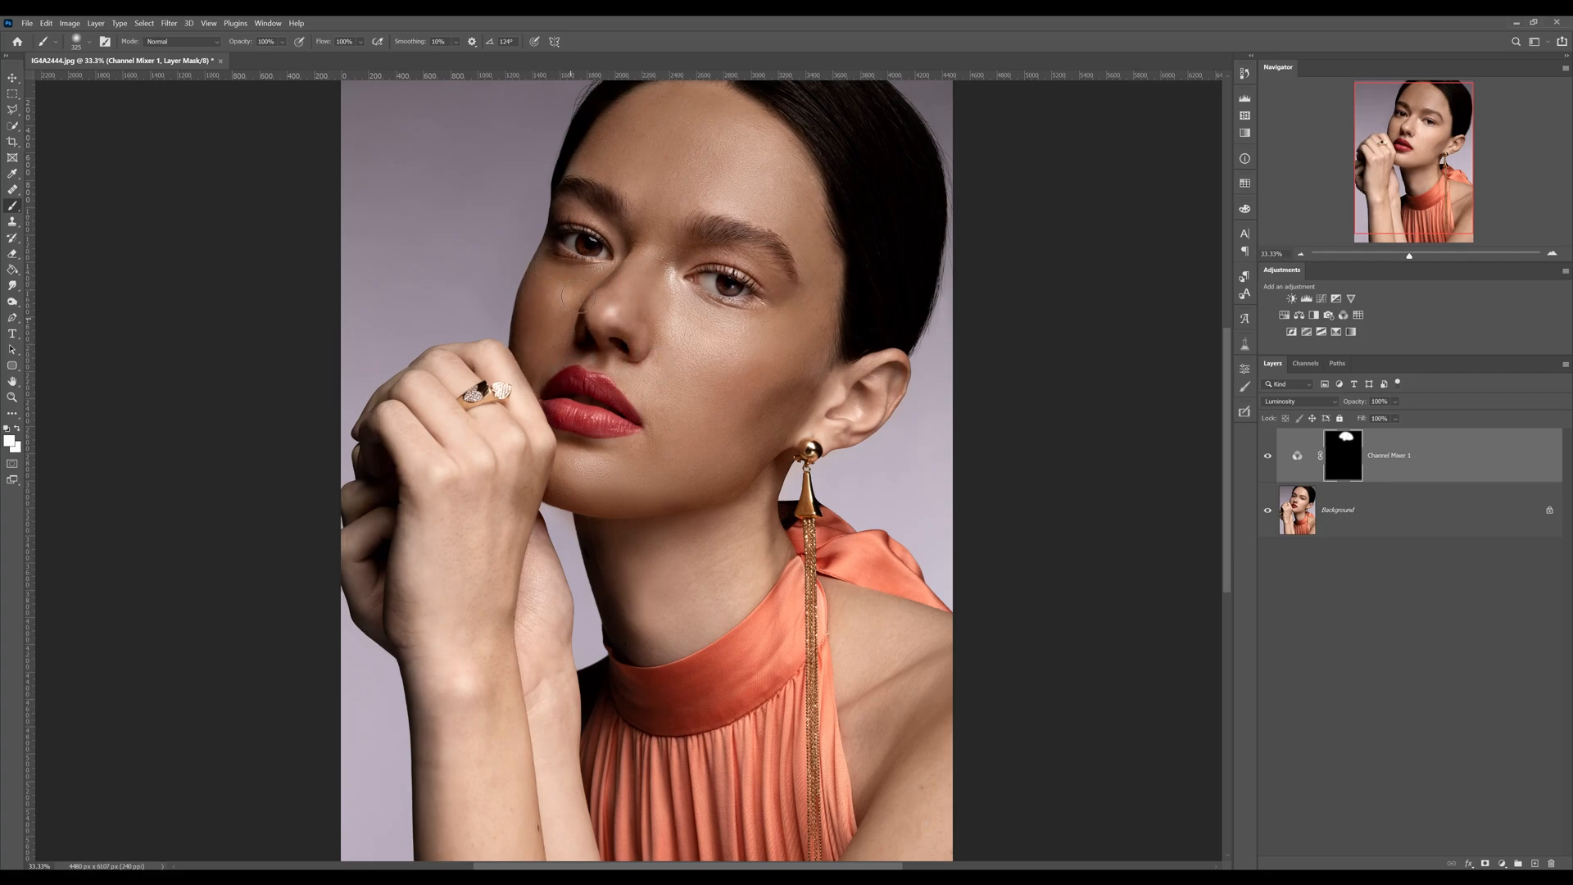
{"action": "mouse_move", "coordinate": [624, 219]}
{"action": "left_mouse_down"}
{"action": "mouse_move", "coordinate": [565, 195]}
{"action": "mouse_move", "coordinate": [611, 143]}
{"action": "left_mouse_up"}
{"action": "mouse_move", "coordinate": [798, 356]}
{"action": "left_mouse_down"}
{"action": "mouse_move", "coordinate": [822, 382]}
{"action": "mouse_move", "coordinate": [808, 426]}
{"action": "mouse_move", "coordinate": [836, 433]}
{"action": "mouse_move", "coordinate": [880, 396]}
{"action": "left_mouse_up"}
{"action": "mouse_move", "coordinate": [752, 481]}
{"action": "left_mouse_down"}
{"action": "mouse_move", "coordinate": [767, 571]}
{"action": "mouse_move", "coordinate": [772, 541]}
{"action": "mouse_move", "coordinate": [696, 635]}
{"action": "mouse_move", "coordinate": [630, 642]}
{"action": "mouse_move", "coordinate": [609, 566]}
{"action": "mouse_move", "coordinate": [619, 578]}
{"action": "mouse_move", "coordinate": [659, 536]}
{"action": "mouse_move", "coordinate": [672, 565]}
{"action": "mouse_move", "coordinate": [652, 617]}
{"action": "mouse_move", "coordinate": [748, 540]}
{"action": "mouse_move", "coordinate": [693, 520]}
{"action": "mouse_move", "coordinate": [615, 524]}
{"action": "mouse_move", "coordinate": [717, 503]}
{"action": "mouse_move", "coordinate": [738, 538]}
{"action": "left_mouse_up"}
- Paint the Channel Mixer mask white over the model's hands and forearms, resizing the soft brush to fit the fingers and wrist
{"action": "right_click", "coordinate": [560, 440], "text": "alt"}
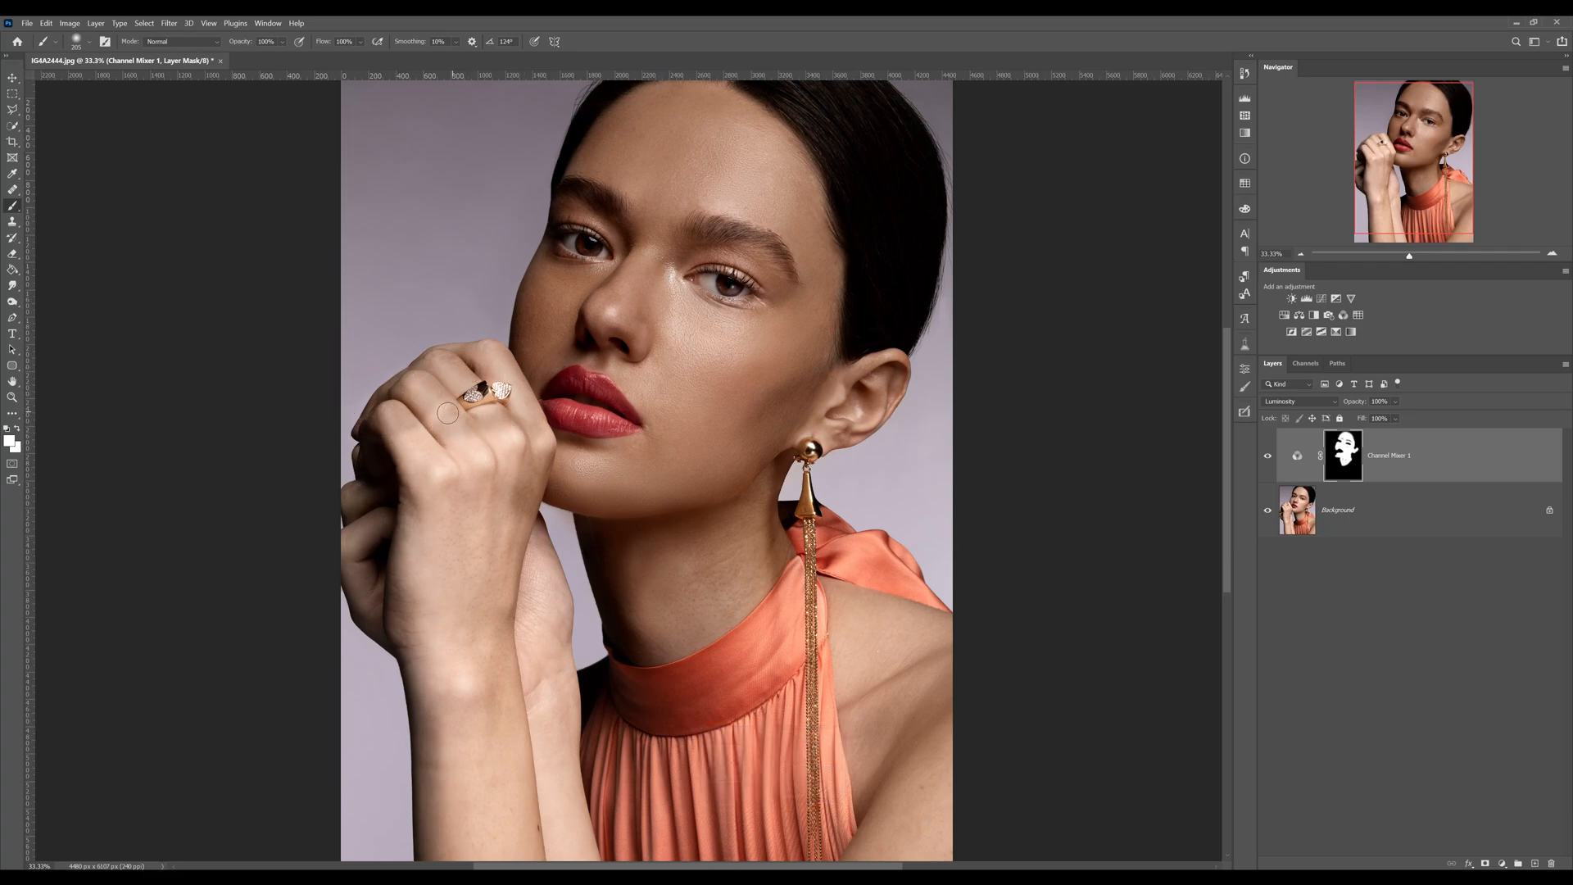
{"action": "mouse_move", "coordinate": [491, 414]}
{"action": "left_mouse_down"}
{"action": "mouse_move", "coordinate": [385, 438]}
{"action": "mouse_move", "coordinate": [397, 472]}
{"action": "left_mouse_up"}
{"action": "right_click", "coordinate": [408, 467]}
{"action": "right_click", "coordinate": [417, 450], "text": "alt"}
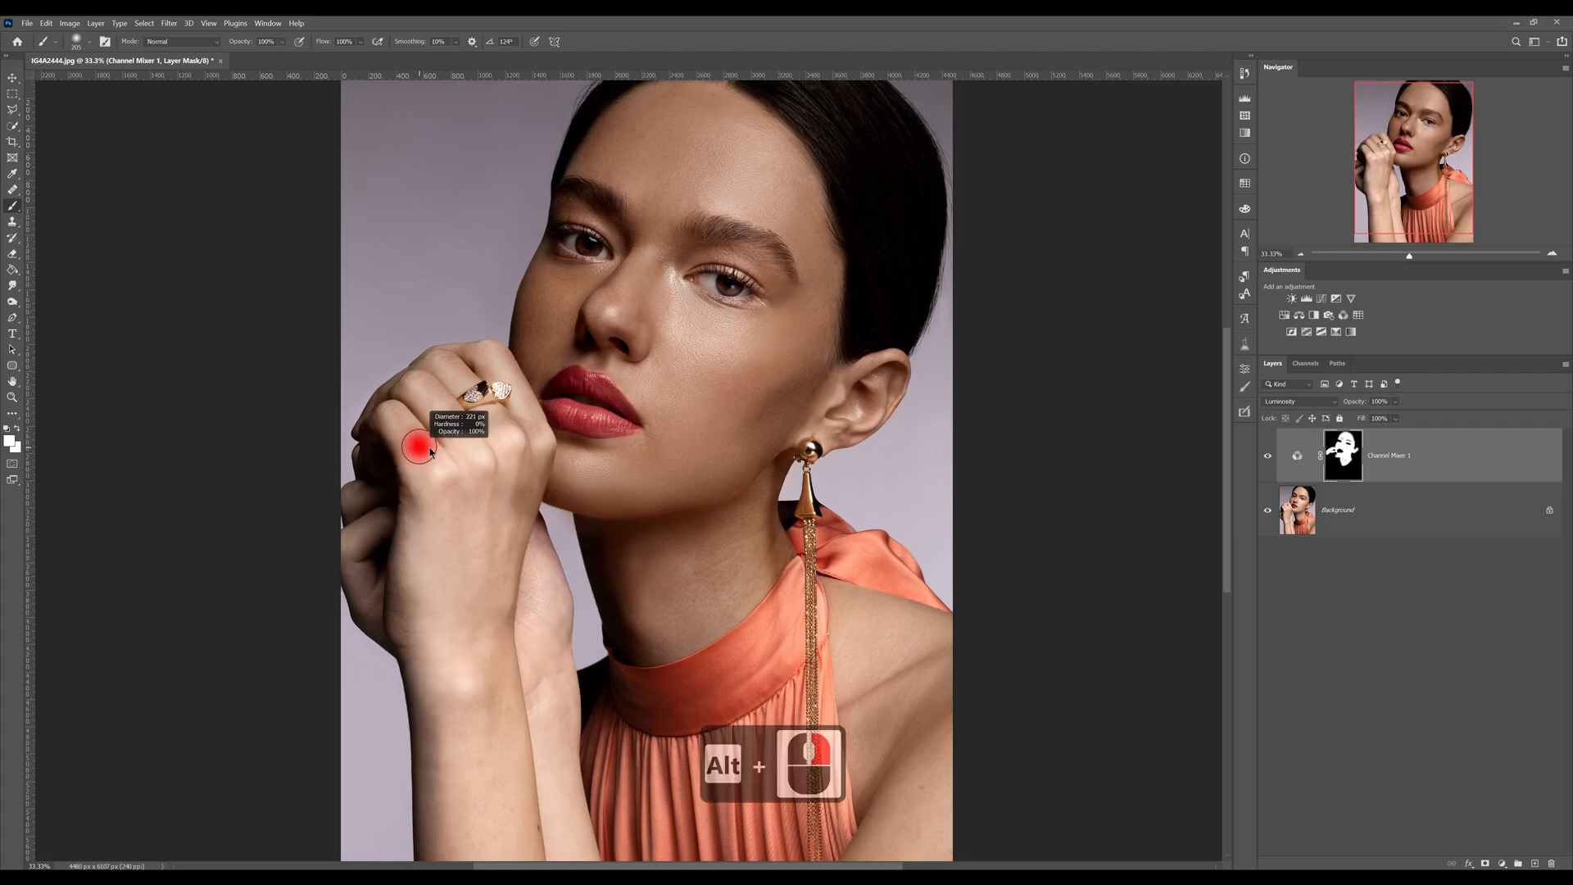
{"action": "right_click", "coordinate": [421, 449], "text": "alt"}
{"action": "right_click", "coordinate": [474, 467], "text": "alt"}
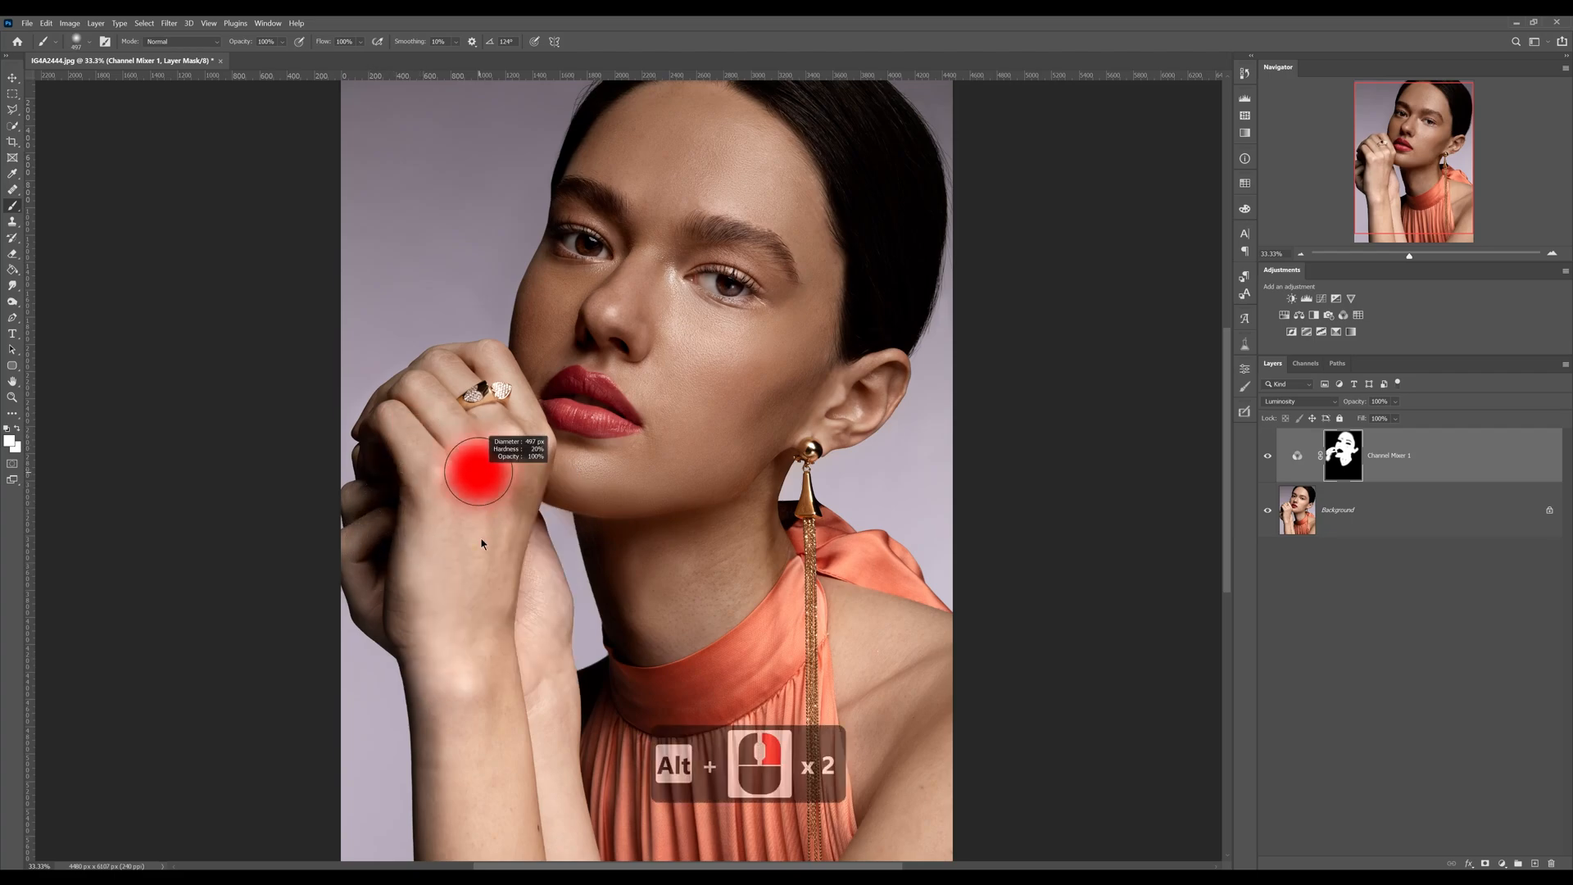
{"action": "mouse_move", "coordinate": [459, 460]}
{"action": "left_mouse_down"}
{"action": "mouse_move", "coordinate": [512, 477]}
{"action": "mouse_move", "coordinate": [518, 641]}
{"action": "mouse_move", "coordinate": [534, 703]}
{"action": "mouse_move", "coordinate": [531, 608]}
{"action": "mouse_move", "coordinate": [562, 850]}
{"action": "mouse_move", "coordinate": [538, 851]}
{"action": "mouse_move", "coordinate": [486, 687]}
{"action": "mouse_move", "coordinate": [502, 868]}
{"action": "mouse_move", "coordinate": [458, 536]}
{"action": "mouse_move", "coordinate": [466, 880]}
{"action": "mouse_move", "coordinate": [426, 613]}
{"action": "mouse_move", "coordinate": [427, 483]}
{"action": "mouse_move", "coordinate": [415, 600]}
{"action": "mouse_move", "coordinate": [386, 601]}
{"action": "mouse_move", "coordinate": [368, 576]}
{"action": "mouse_move", "coordinate": [386, 531]}
{"action": "mouse_move", "coordinate": [448, 476]}
{"action": "mouse_move", "coordinate": [383, 501]}
{"action": "left_mouse_up"}
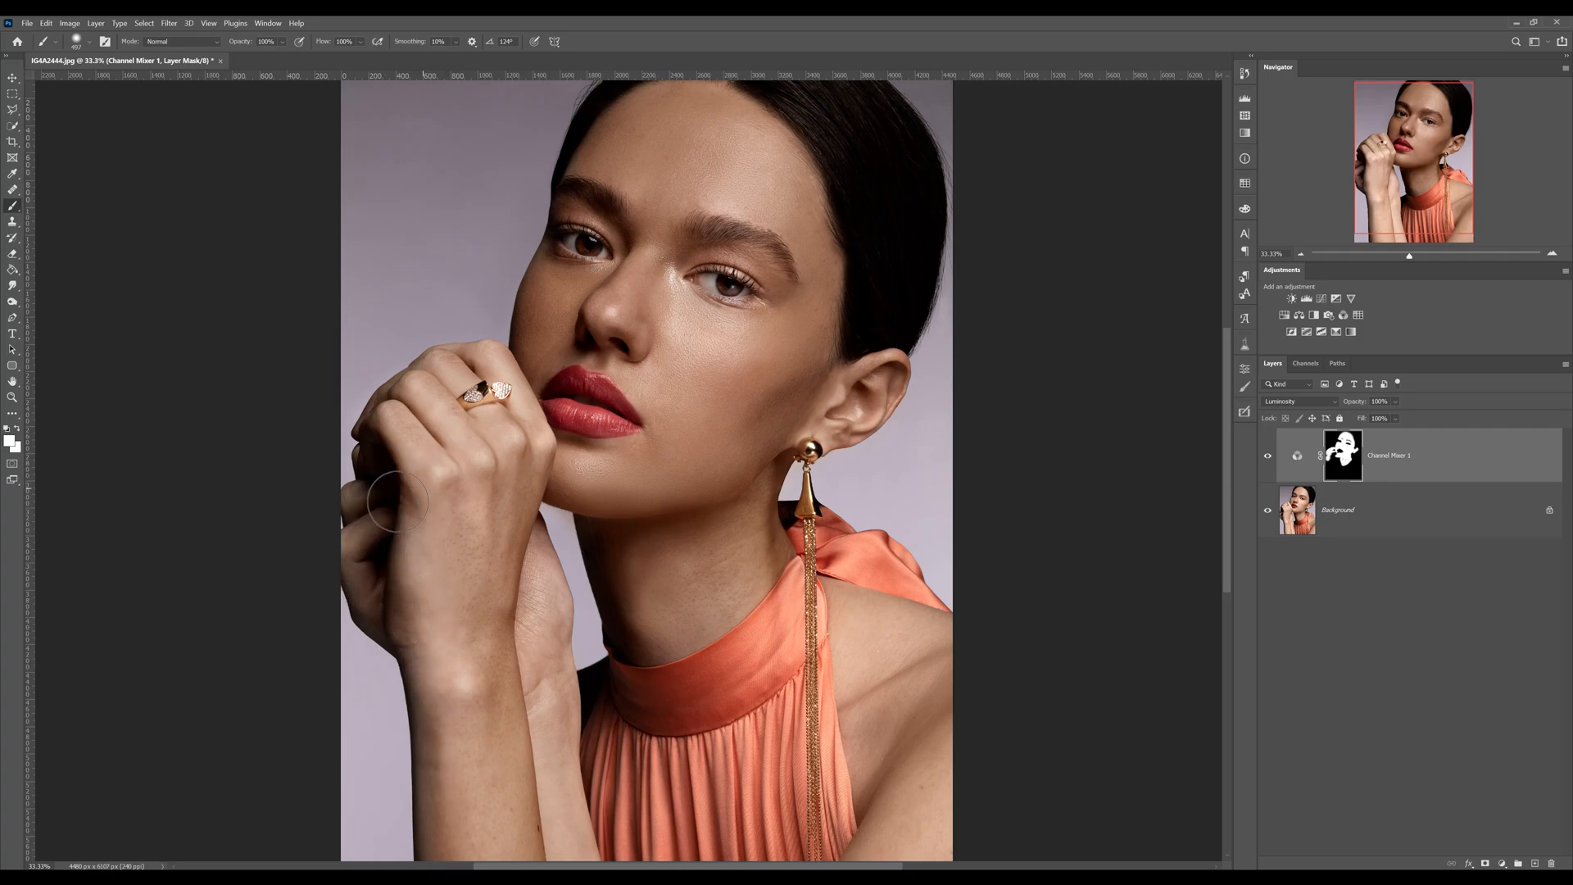
- Paint the Channel Mixer mask white over the bare shoulder and upper arm, using a smaller brush along the dress and earring
{"action": "left_click_drag", "start_coordinate": [703, 529], "coordinate": [589, 415]}
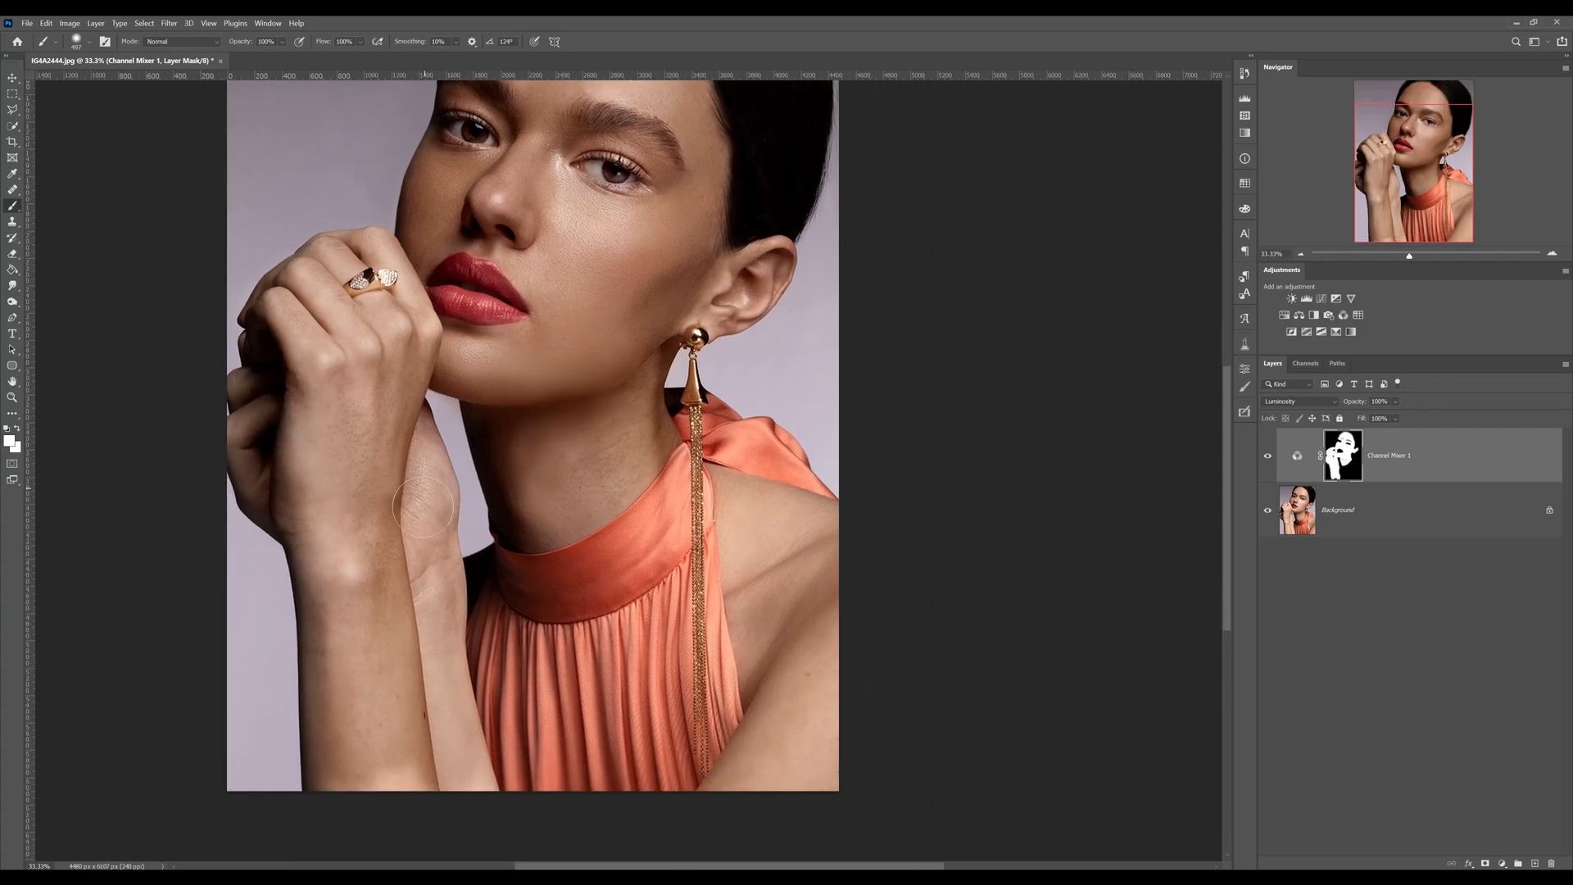
{"action": "right_click", "coordinate": [782, 516], "text": "alt"}
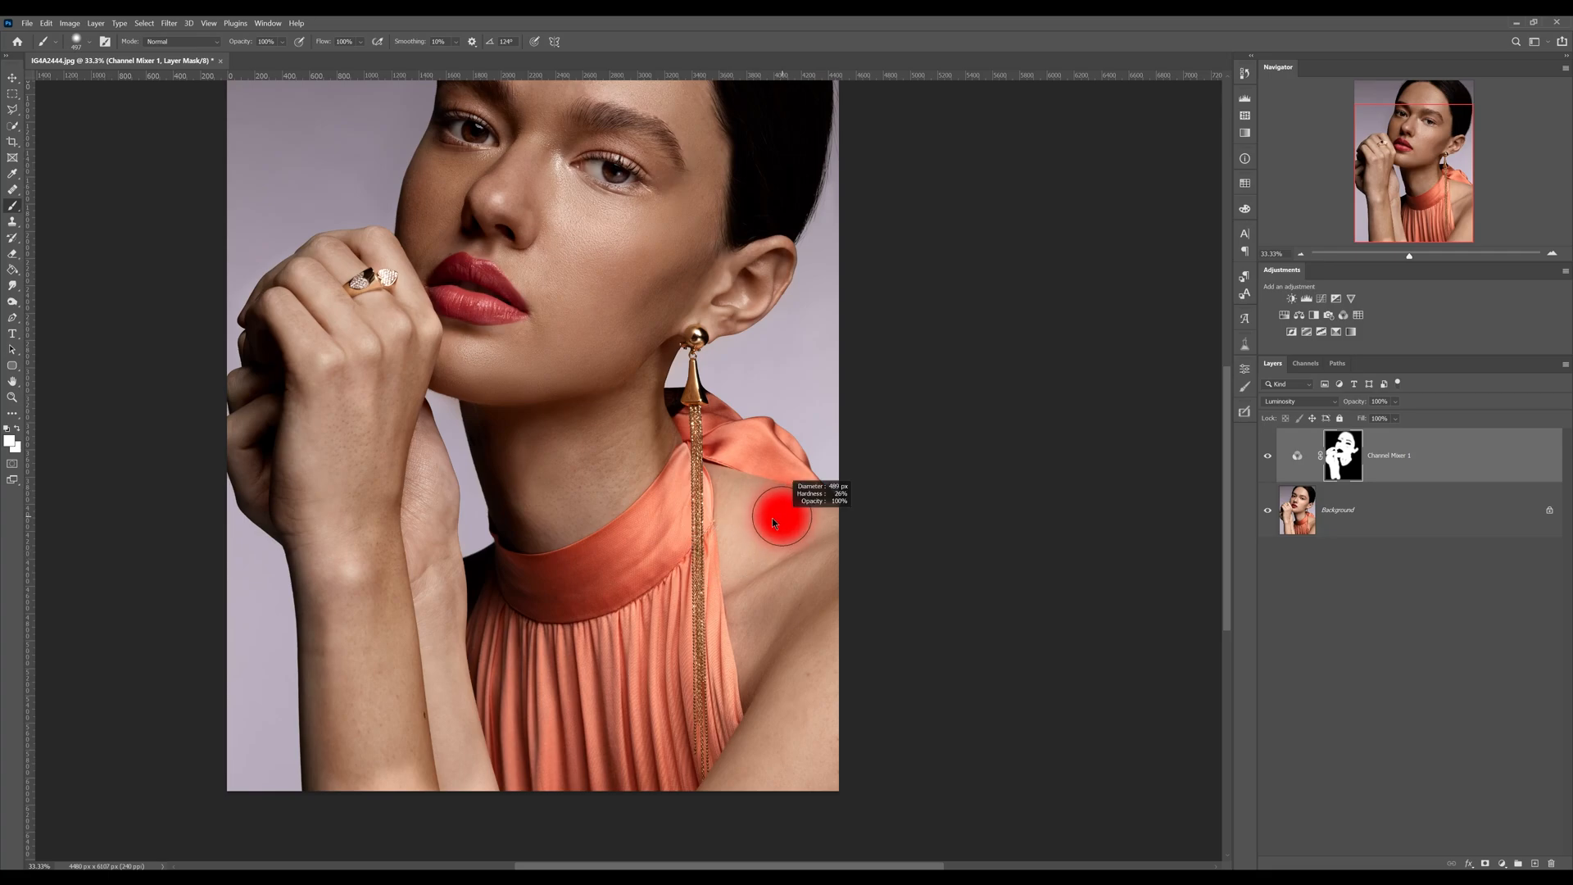
{"action": "right_click", "coordinate": [731, 481], "text": "alt"}
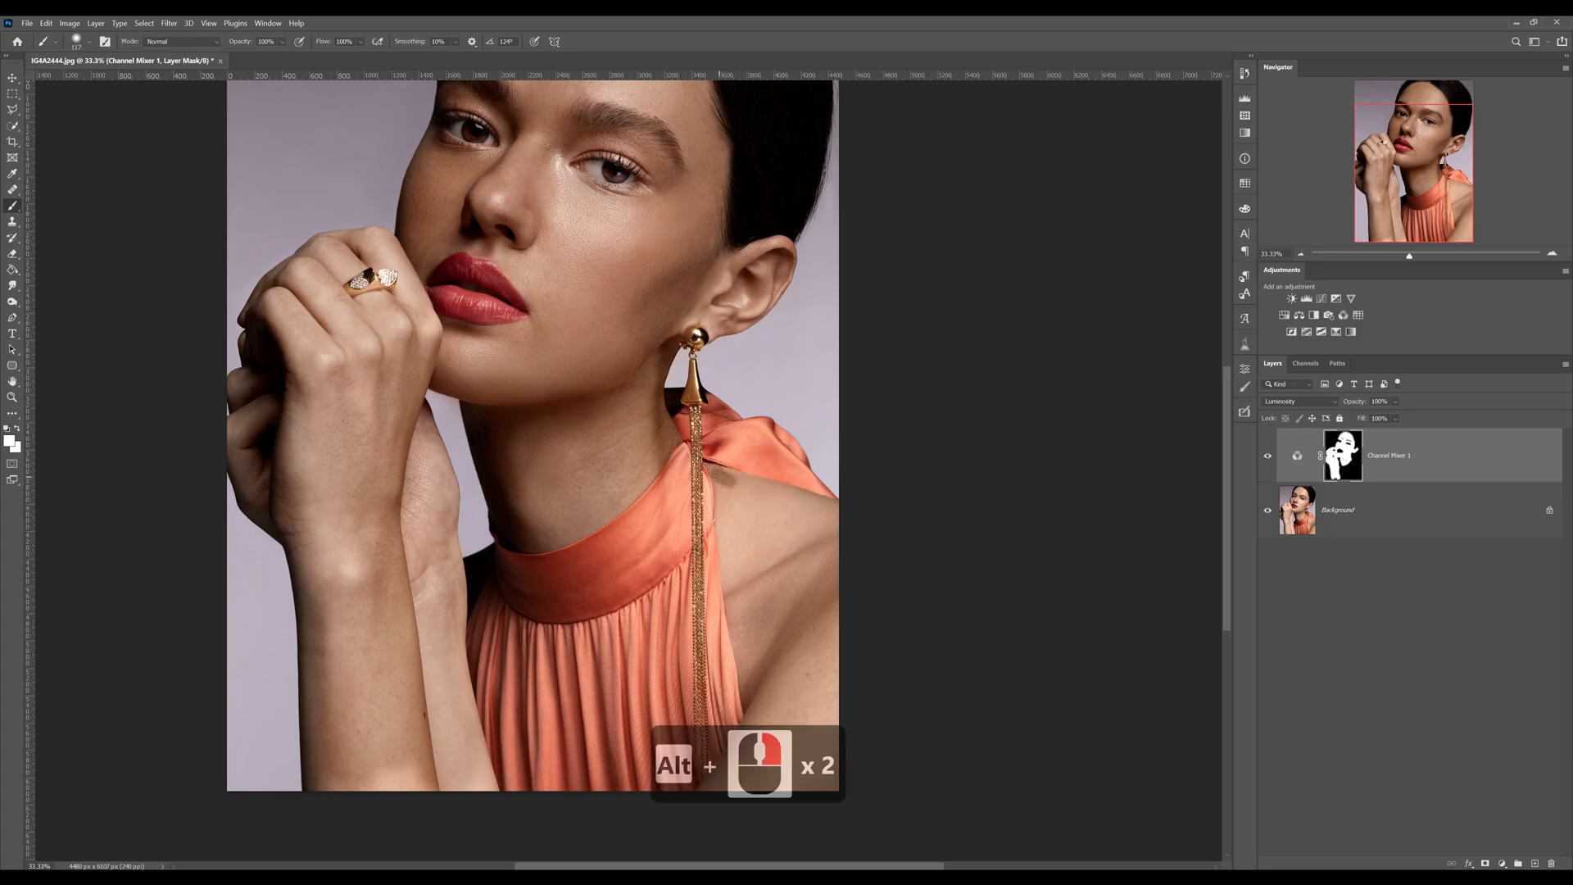
{"action": "right_click", "coordinate": [793, 517], "text": "alt"}
{"action": "mouse_move", "coordinate": [789, 502]}
{"action": "left_mouse_down"}
{"action": "mouse_move", "coordinate": [833, 517]}
{"action": "mouse_move", "coordinate": [722, 481]}
{"action": "mouse_move", "coordinate": [831, 508]}
{"action": "left_mouse_up"}
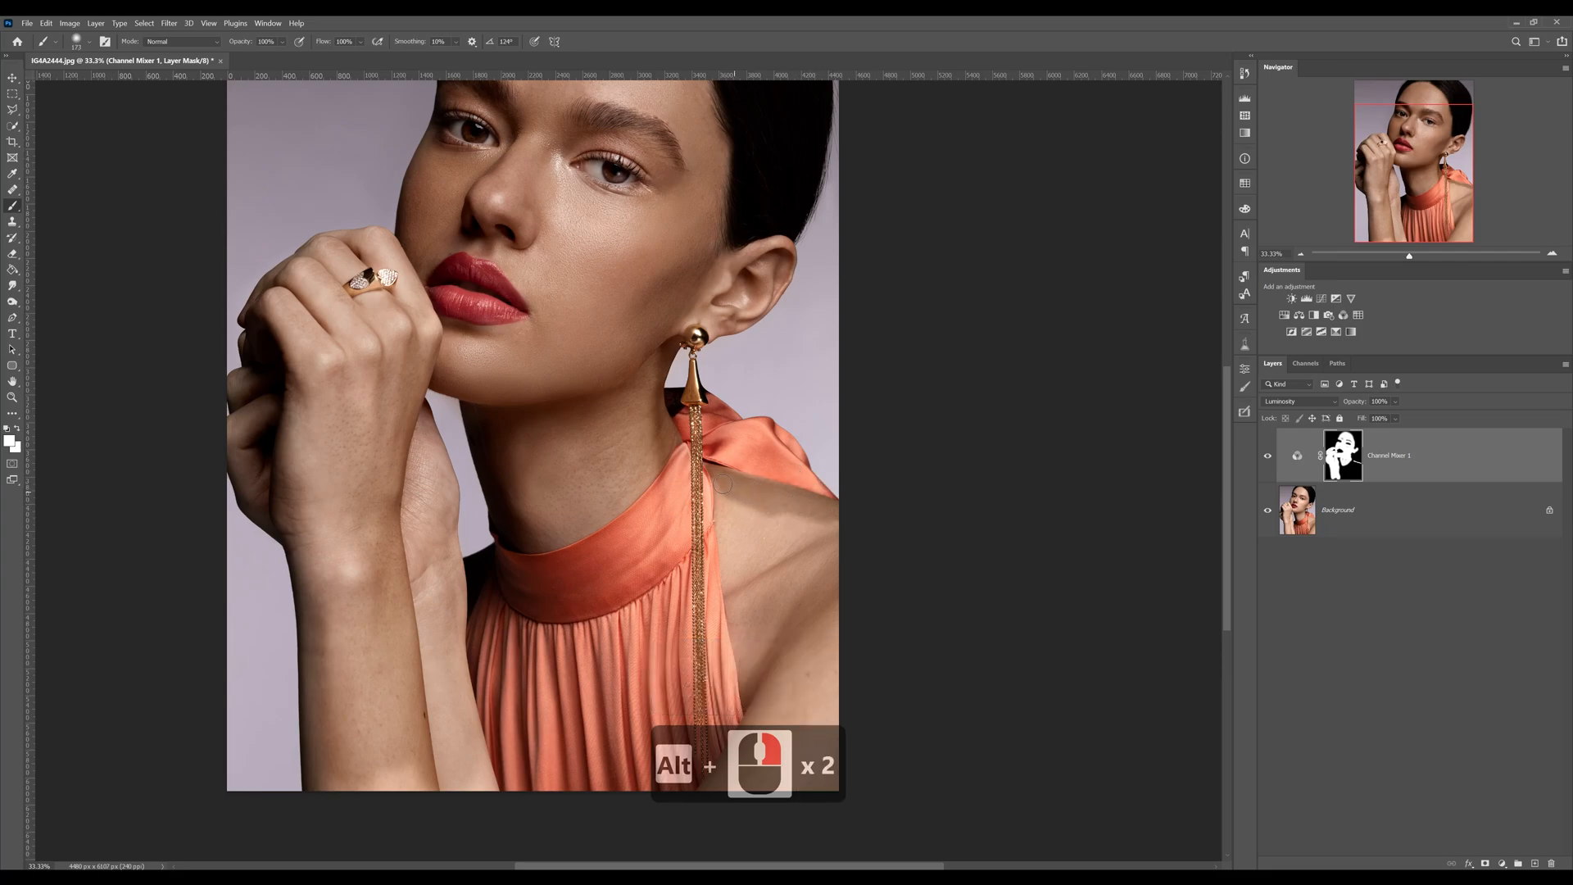
{"action": "left_click_drag", "start_coordinate": [728, 518], "coordinate": [728, 550]}
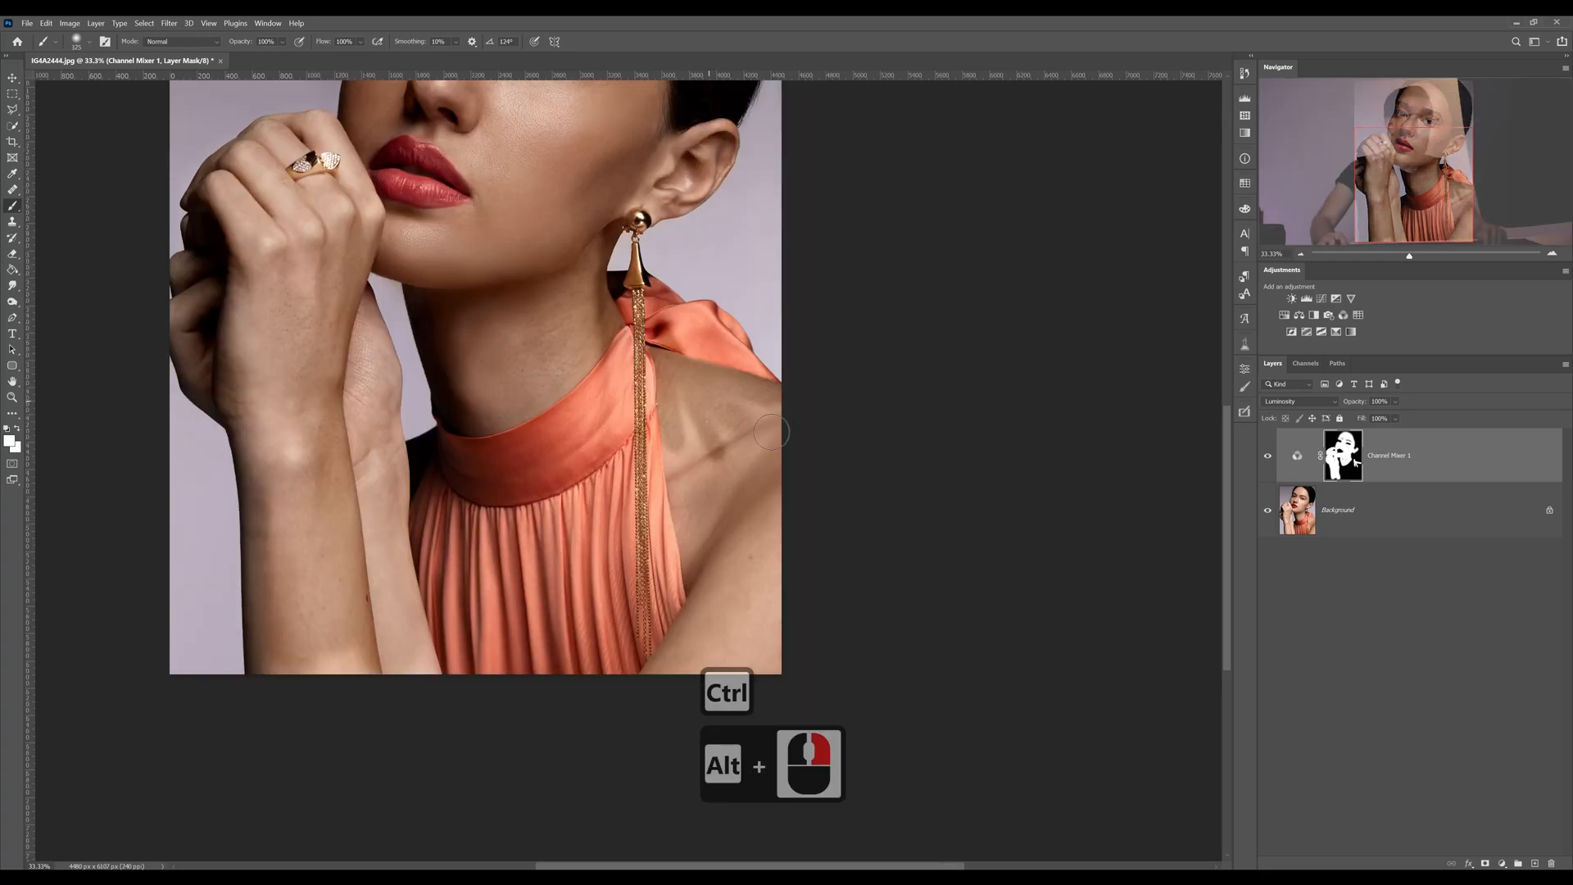
{"action": "left_click_drag", "start_coordinate": [738, 430], "coordinate": [792, 416]}
{"action": "mouse_move", "coordinate": [698, 443]}
{"action": "left_mouse_down"}
{"action": "mouse_move", "coordinate": [675, 405]}
{"action": "mouse_move", "coordinate": [708, 594]}
{"action": "left_mouse_up"}
{"action": "mouse_move", "coordinate": [709, 508]}
{"action": "left_mouse_down"}
{"action": "mouse_move", "coordinate": [739, 451]}
{"action": "mouse_move", "coordinate": [755, 534]}
{"action": "mouse_move", "coordinate": [743, 426]}
{"action": "mouse_move", "coordinate": [787, 446]}
{"action": "mouse_move", "coordinate": [779, 591]}
{"action": "mouse_move", "coordinate": [775, 512]}
{"action": "mouse_move", "coordinate": [736, 641]}
{"action": "mouse_move", "coordinate": [742, 592]}
{"action": "mouse_move", "coordinate": [715, 582]}
{"action": "mouse_move", "coordinate": [762, 624]}
{"action": "left_mouse_up"}
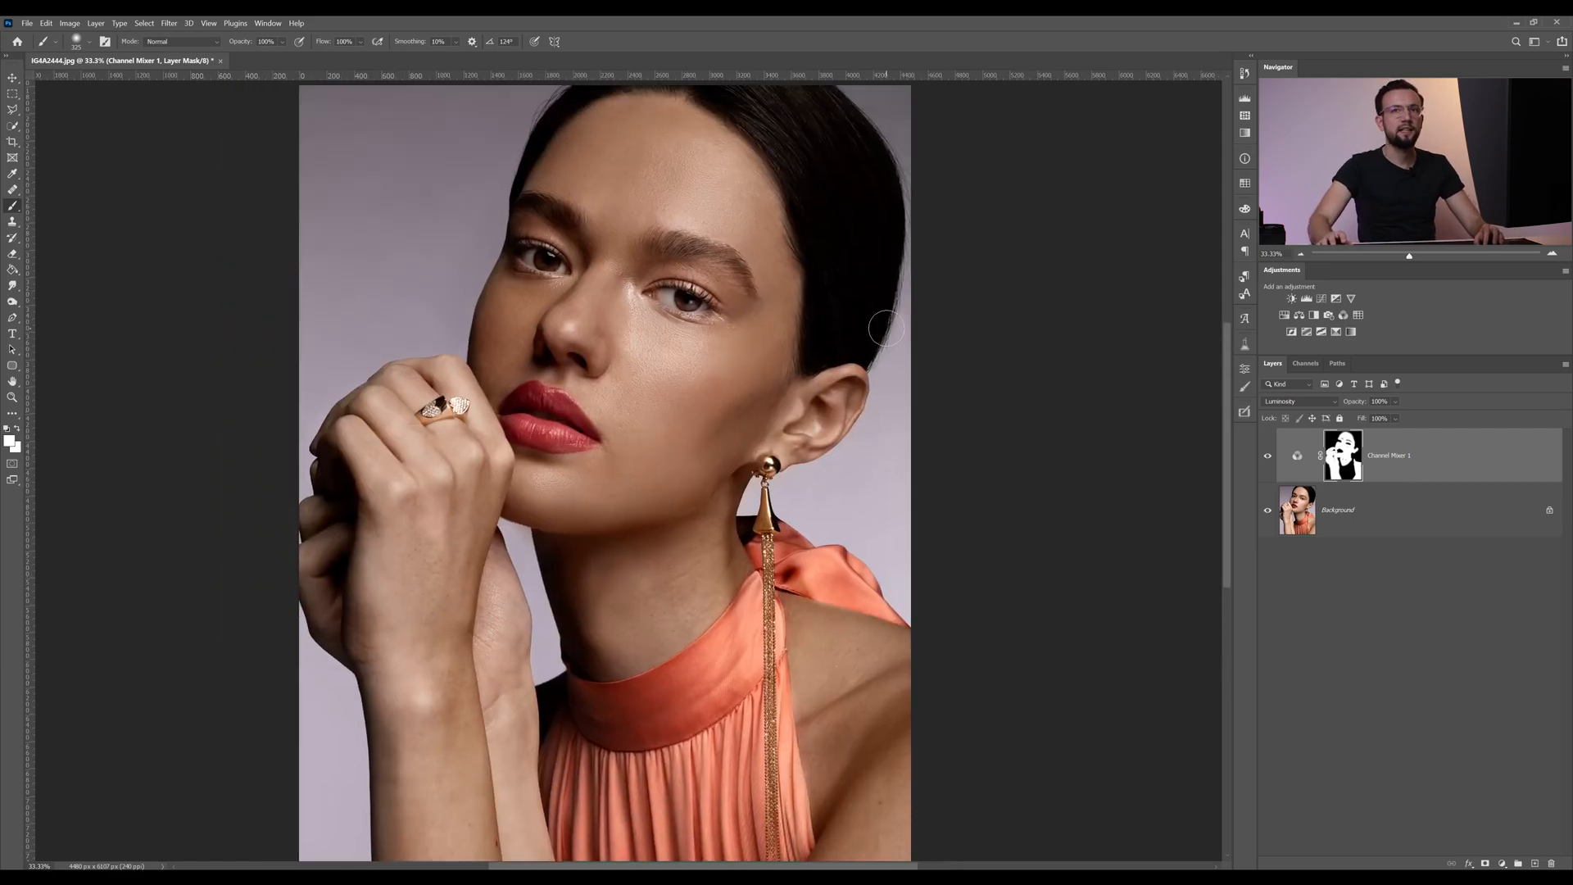
- Lower the Channel Mixer layer's opacity to about 40%
{"action": "key", "text": "z"}
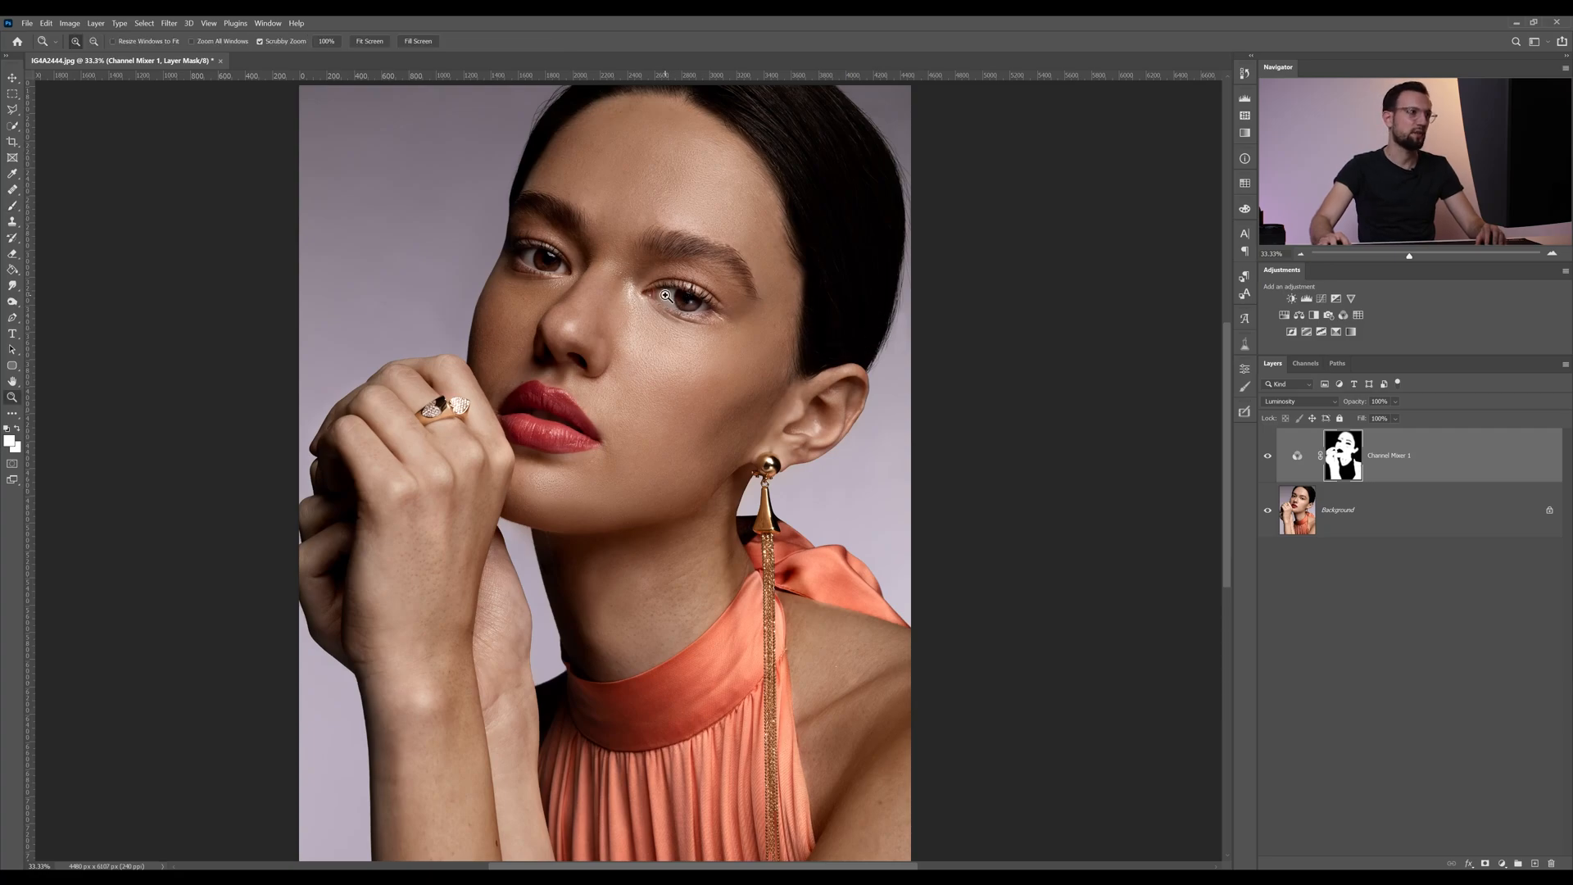
{"action": "left_click", "coordinate": [665, 295]}
{"action": "left_click", "coordinate": [1301, 254]}
{"action": "left_click", "coordinate": [1298, 456]}
{"action": "left_click_drag", "start_coordinate": [1321, 407], "coordinate": [953, 432]}
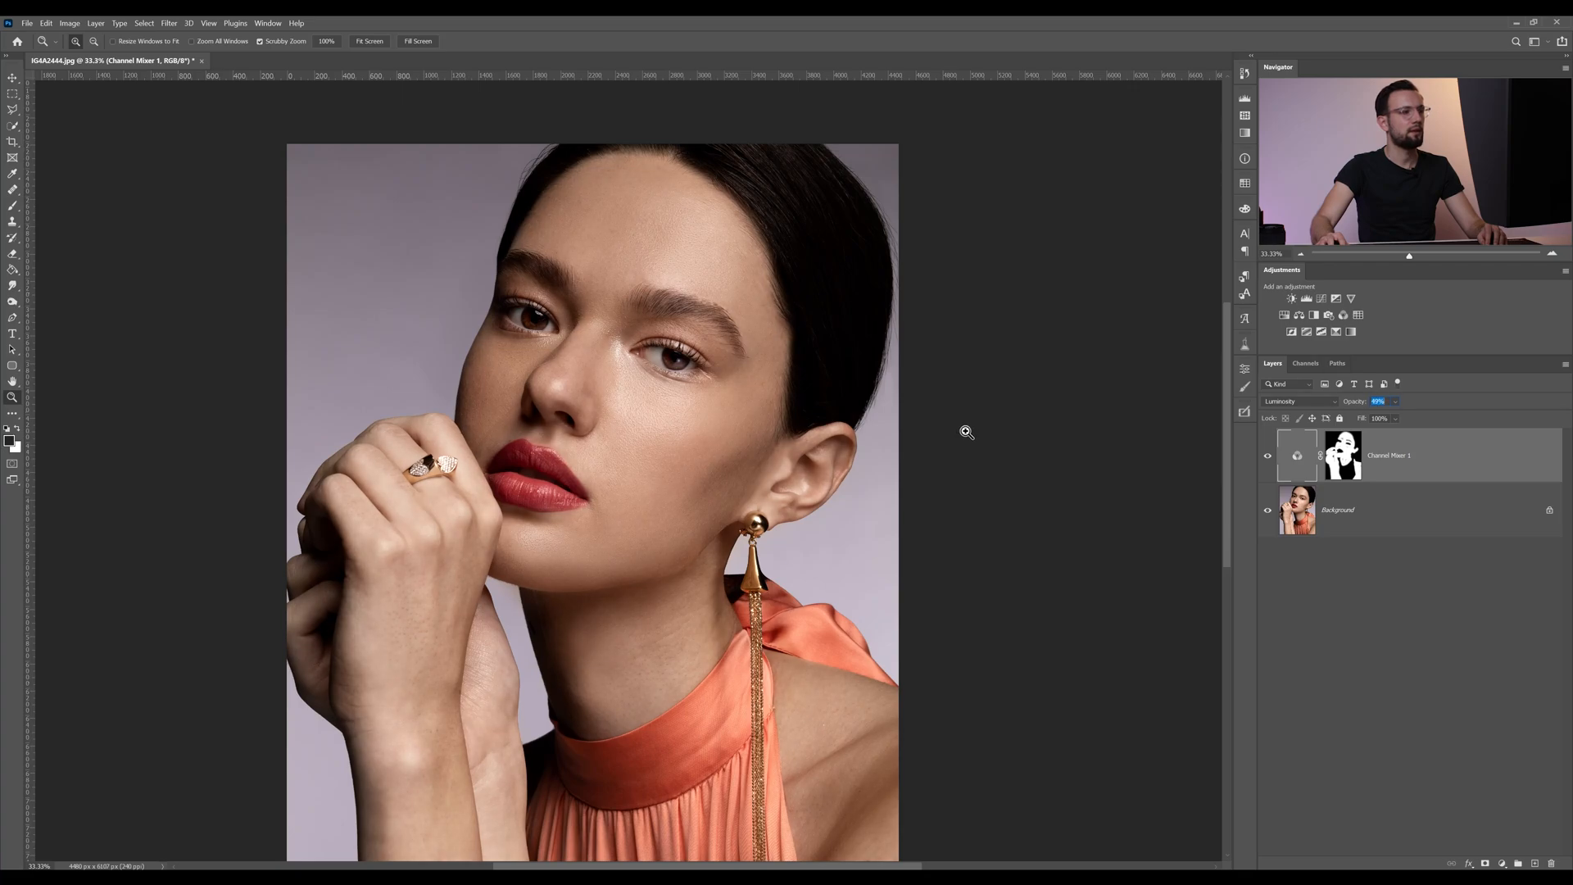
{"action": "key", "text": "shift+Up"}
{"action": "key", "text": "shift+Up"}
{"action": "scroll", "coordinate": [980, 431], "scroll_direction": "down", "scroll_amount": 20}
- Compare the whole portrait with and without the Channel Mixer layer by toggling its visibility
{"action": "left_click", "coordinate": [1300, 254]}
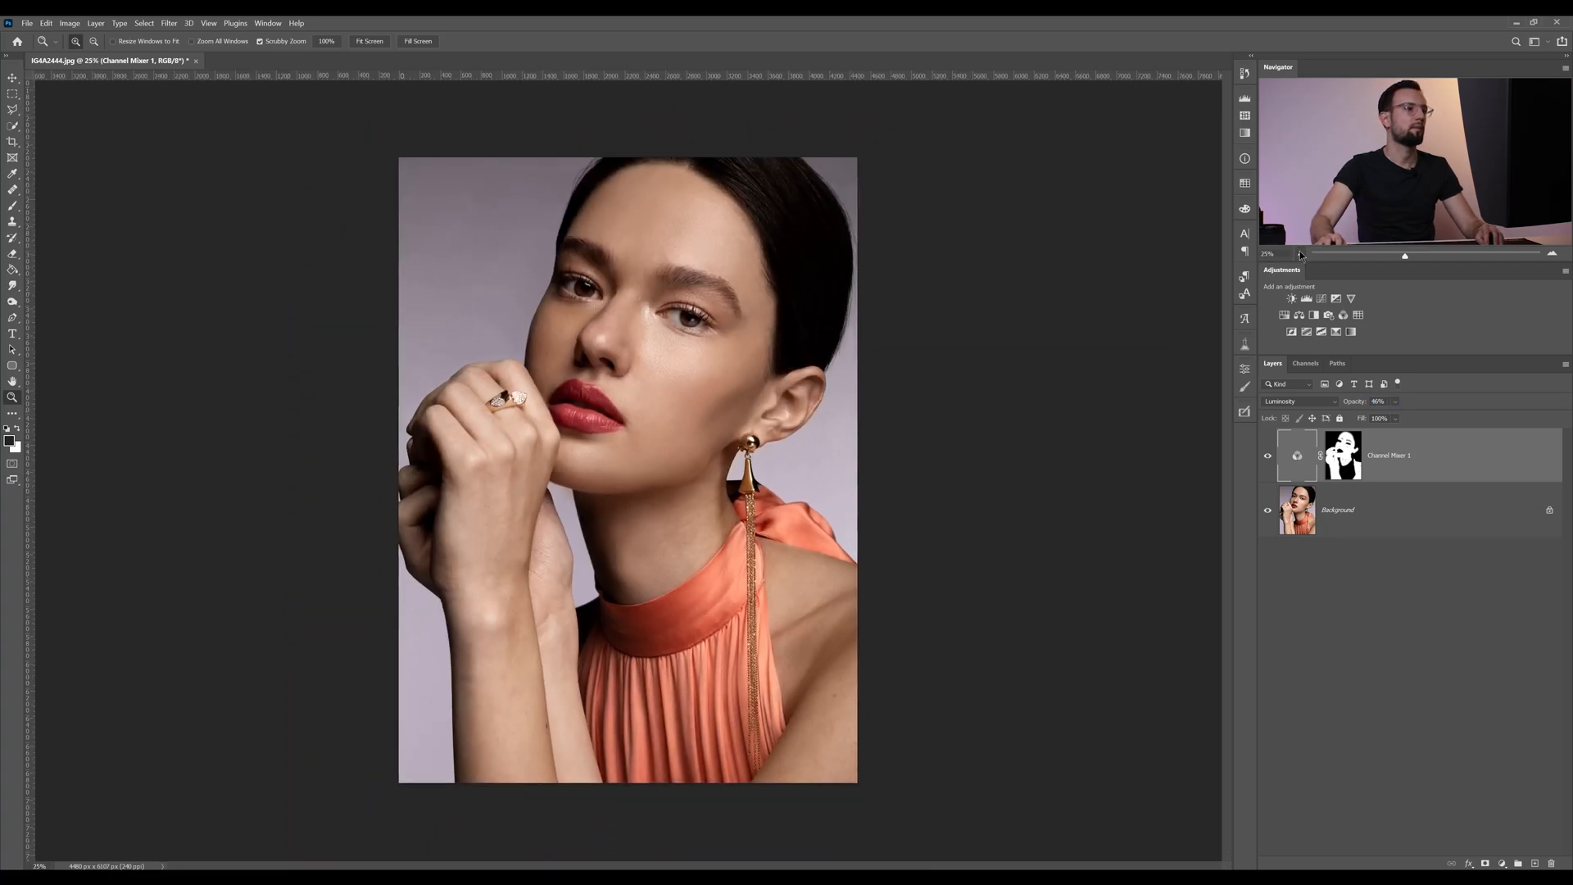
{"action": "left_click", "coordinate": [1268, 456]}
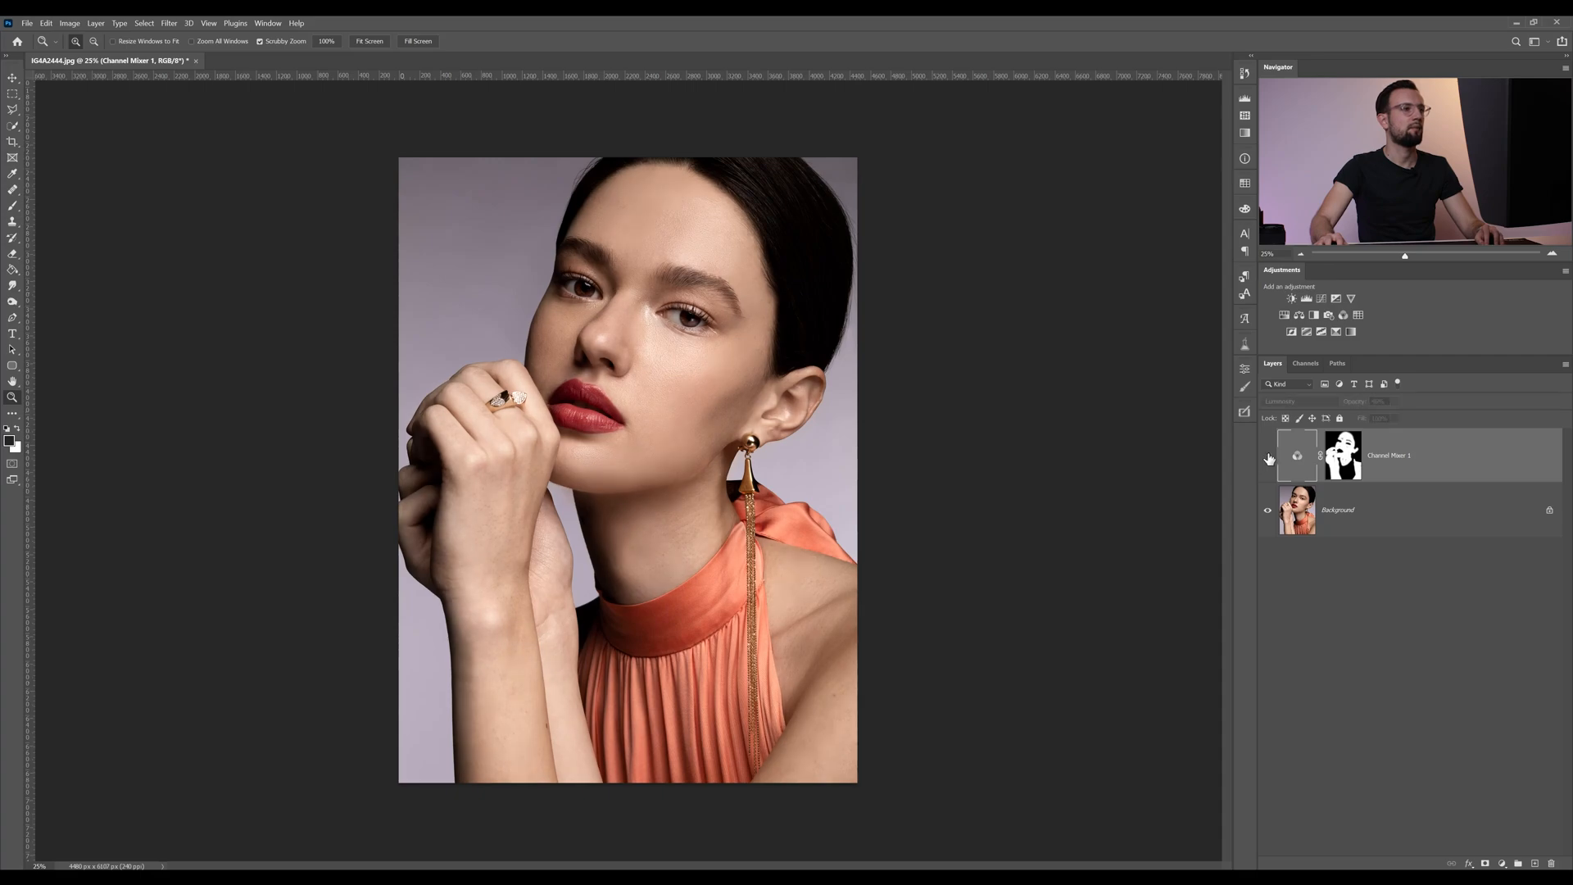
{"action": "left_click", "coordinate": [1268, 456]}
{"action": "left_click", "coordinate": [1268, 456]}
{"action": "left_click", "coordinate": [1268, 456]}
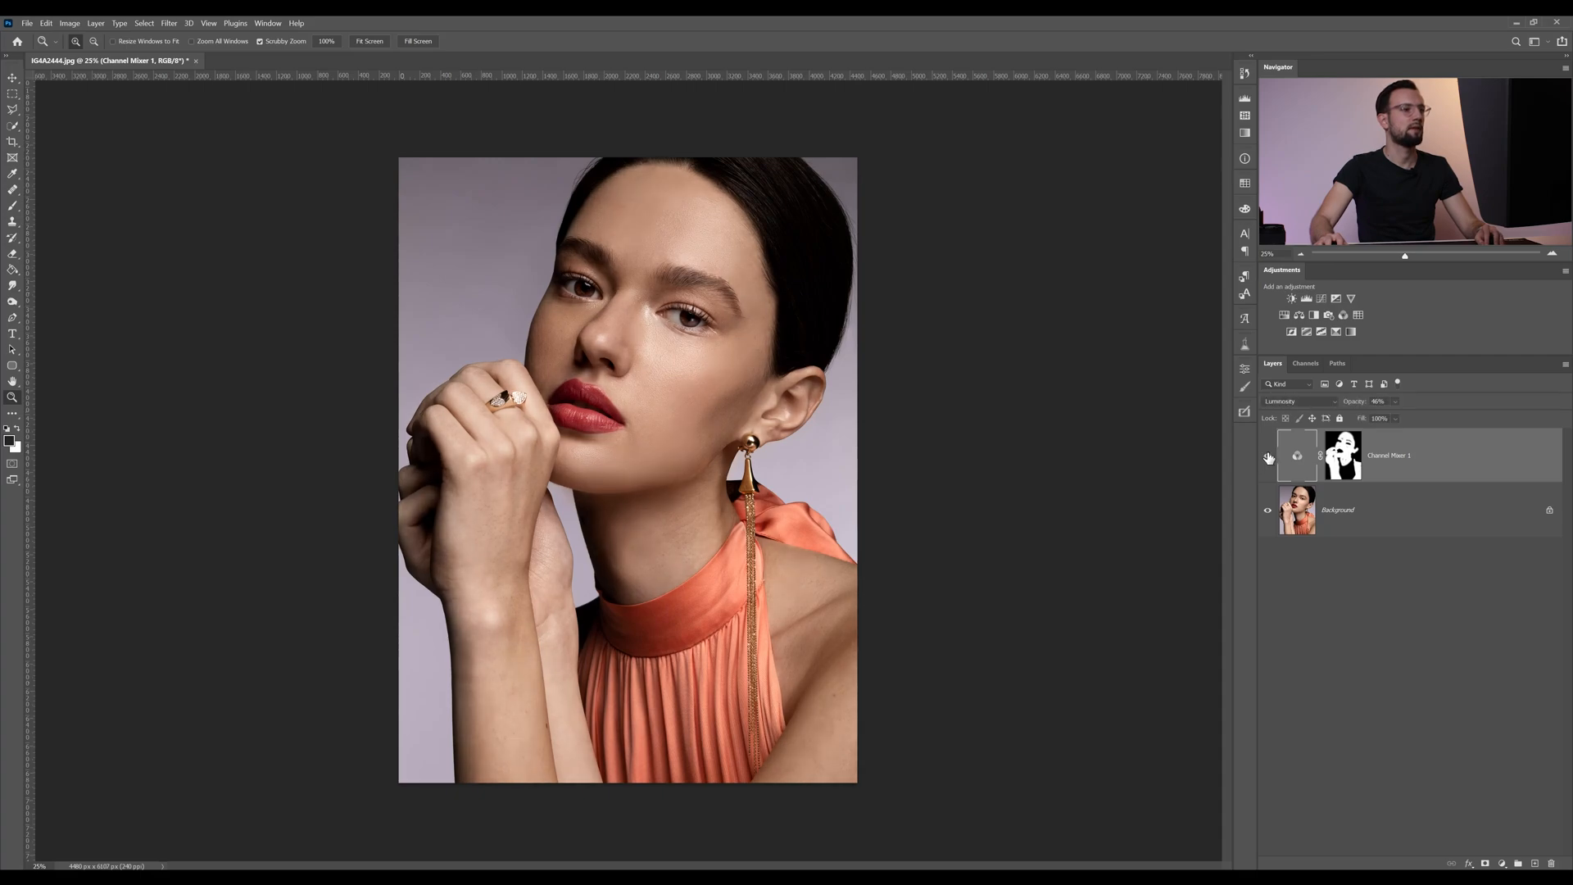